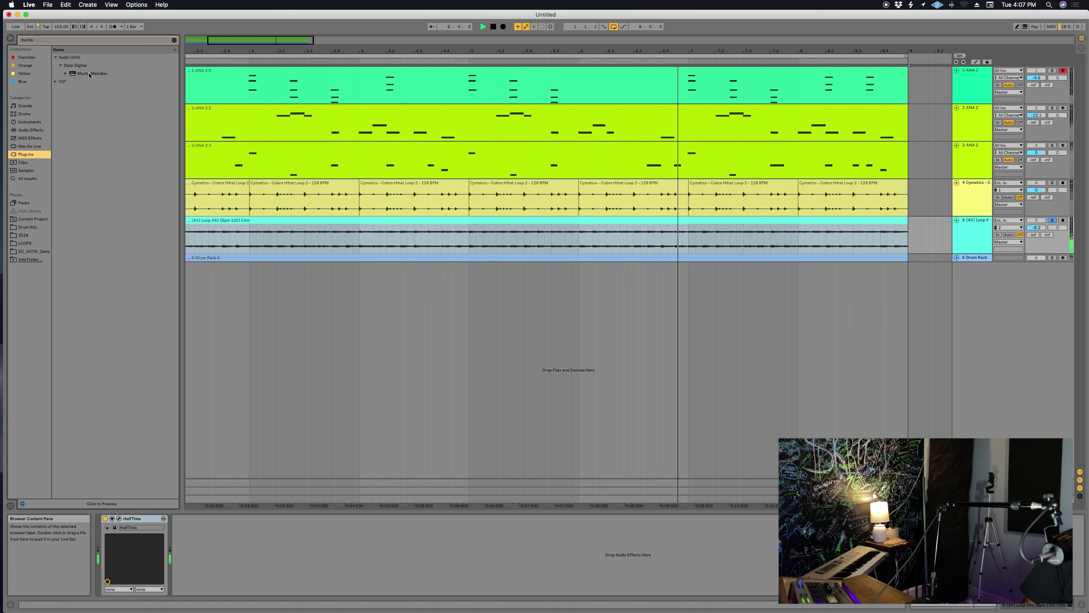
- Add Murda Melodies to the audio loop track, raise its reverse knob, set the Rhythm effect to 19% and adjust the LPF
{"action": "left_click_drag", "start_coordinate": [90, 75], "coordinate": [373, 172]}
{"action": "left_click_drag", "start_coordinate": [387, 233], "coordinate": [386, 232]}
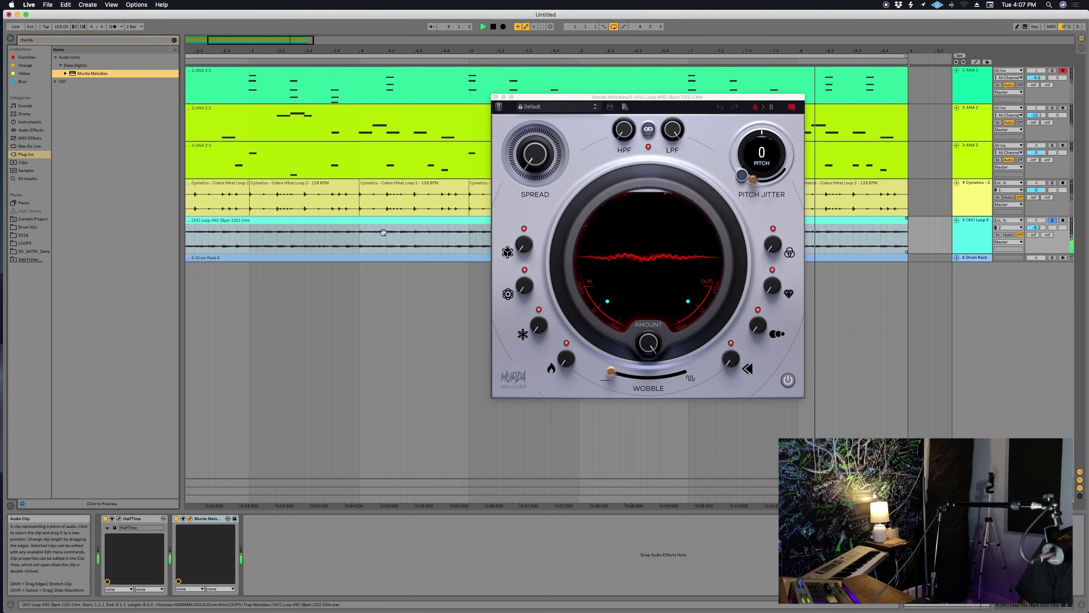
{"action": "left_click_drag", "start_coordinate": [732, 362], "coordinate": [737, 297]}
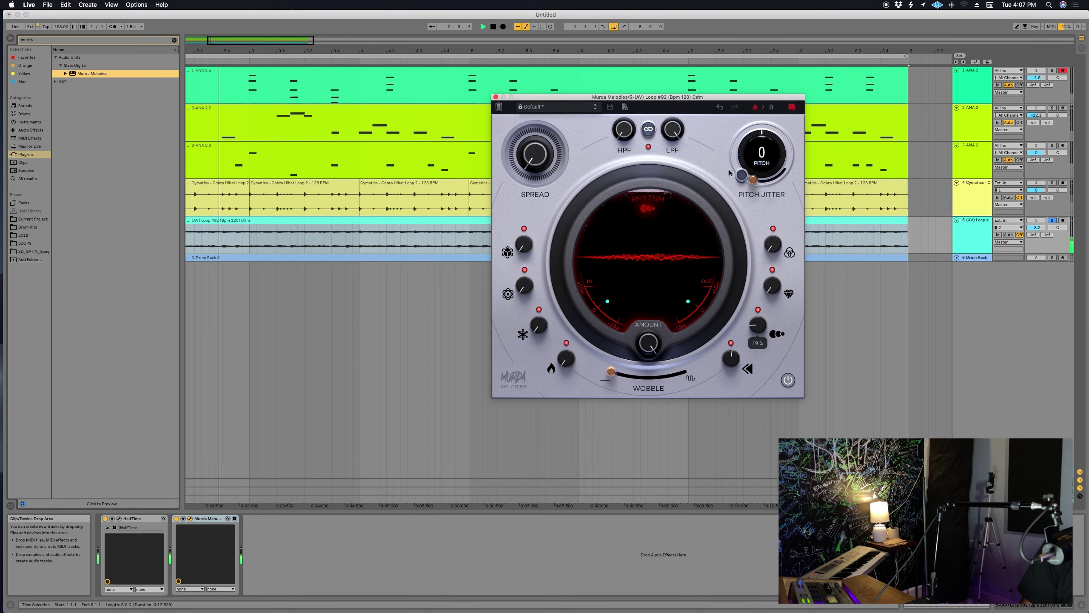
{"action": "left_click", "coordinate": [687, 172]}
{"action": "left_click_drag", "start_coordinate": [678, 128], "coordinate": [671, 206]}
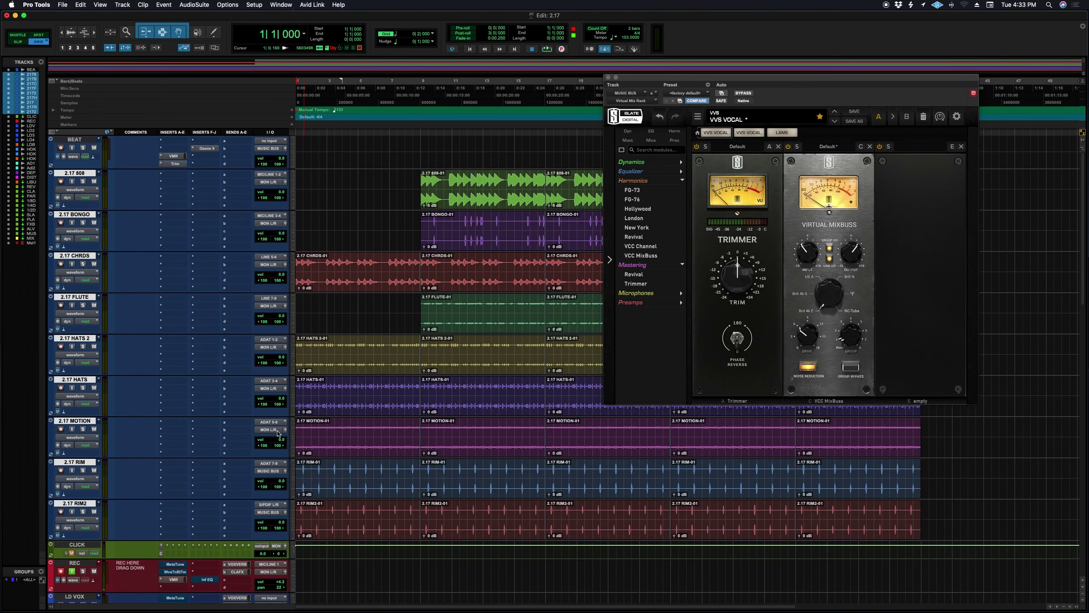
- In Pro Tools, route the outputs of all selected 2.17 beat tracks to MUSIC BUS
{"action": "left_click", "coordinate": [270, 430], "text": "alt+shift"}
{"action": "mouse_move", "coordinate": [273, 438]}
{"action": "left_click", "coordinate": [328, 440], "text": "alt+shift"}
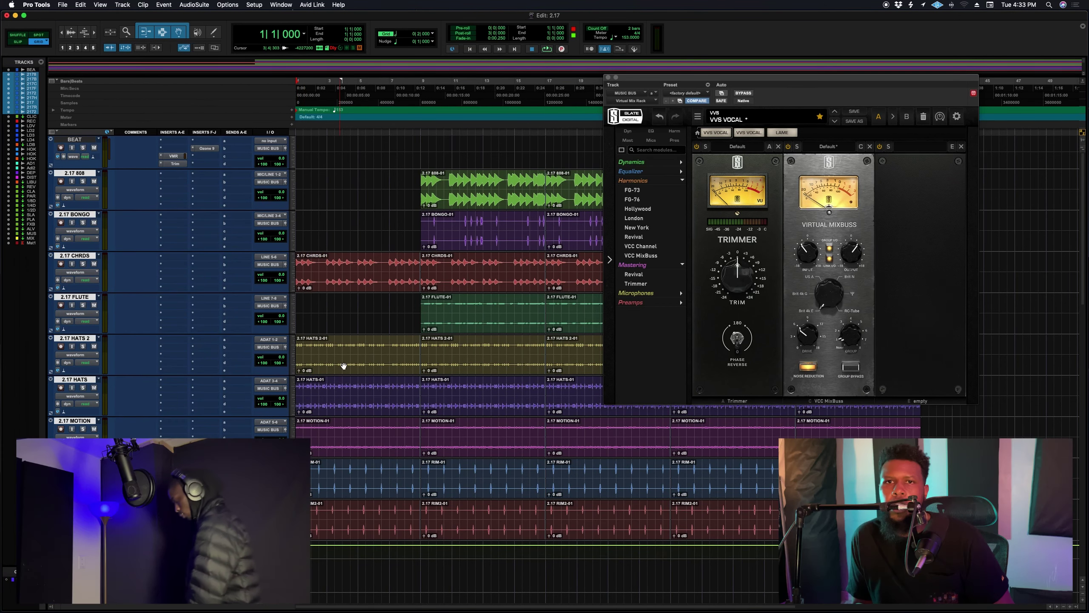
- Play the beat, lower the Trimmer on the music bus to about -9 dB and close the plug-in window
{"action": "key", "text": "space"}
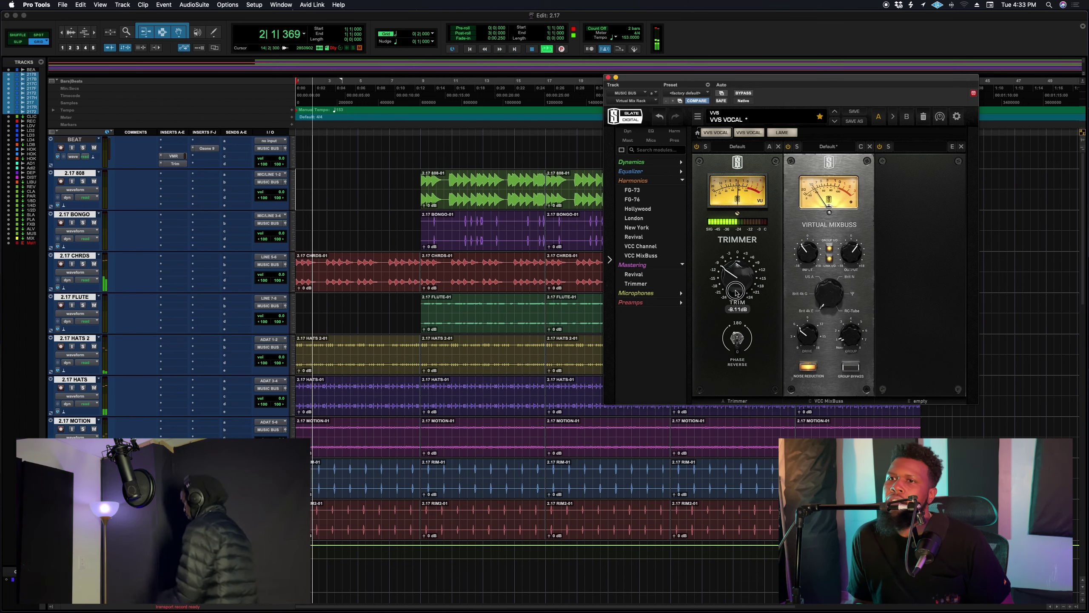
{"action": "left_click_drag", "start_coordinate": [738, 274], "coordinate": [736, 288]}
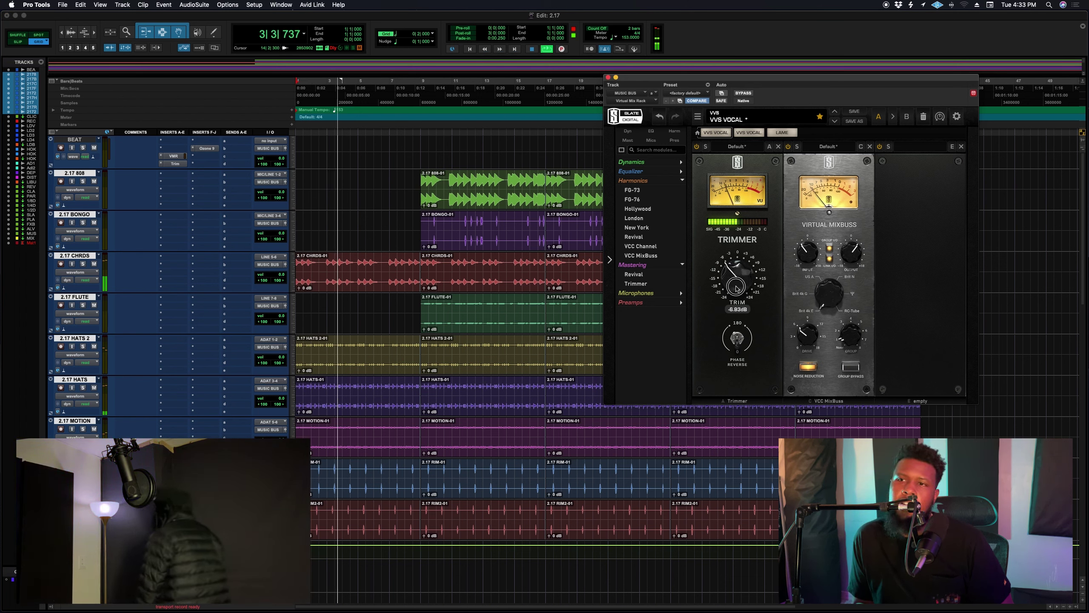
{"action": "left_click", "coordinate": [608, 78]}
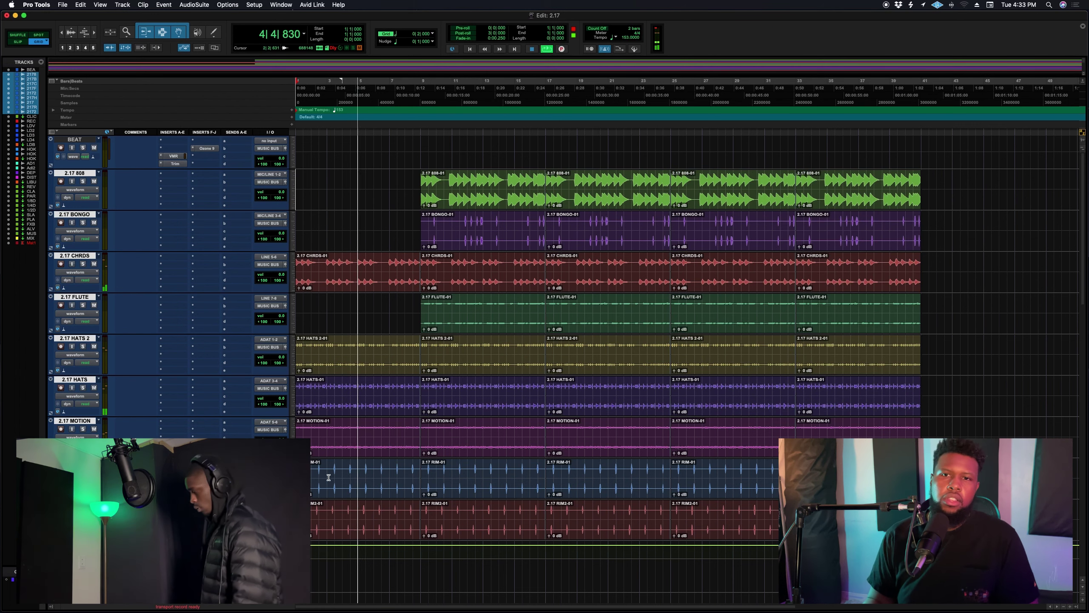
- Delete the first clip on the MOTION track, covering bars 1 to 9
{"action": "left_click", "coordinate": [332, 453]}
{"action": "key", "text": "Delete"}
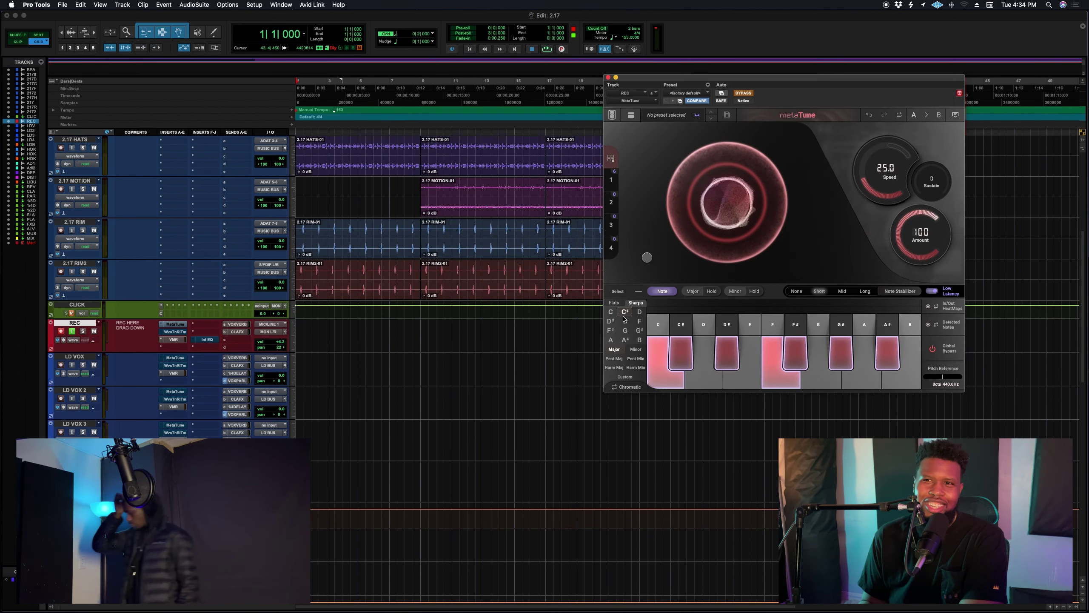
- Set MetaTune on the REC track to the C# minor scale and toggle its bypass
{"action": "left_click", "coordinate": [636, 351]}
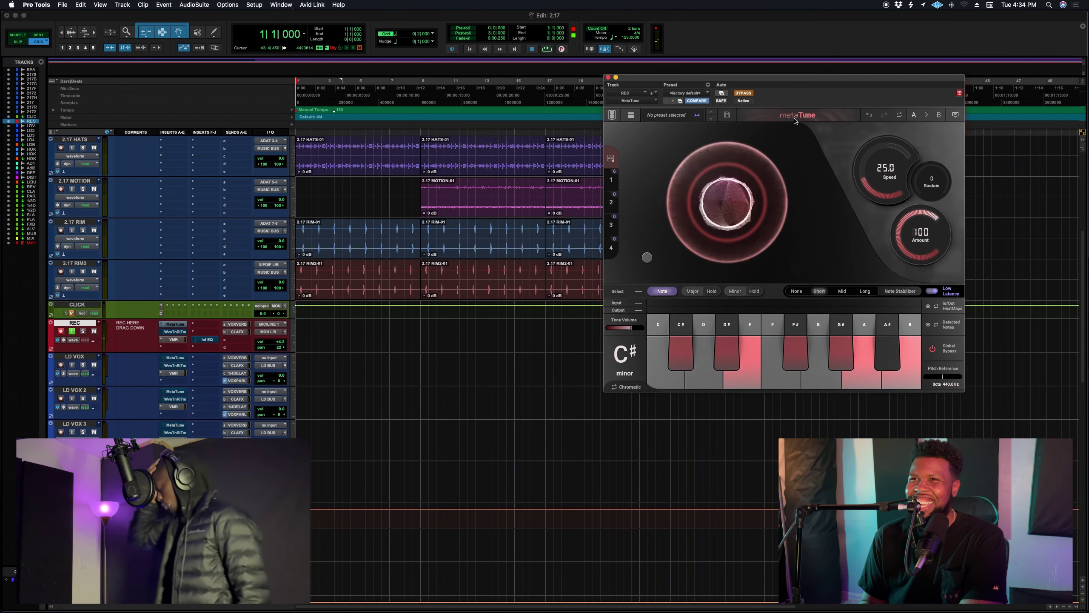
{"action": "left_click", "coordinate": [745, 93]}
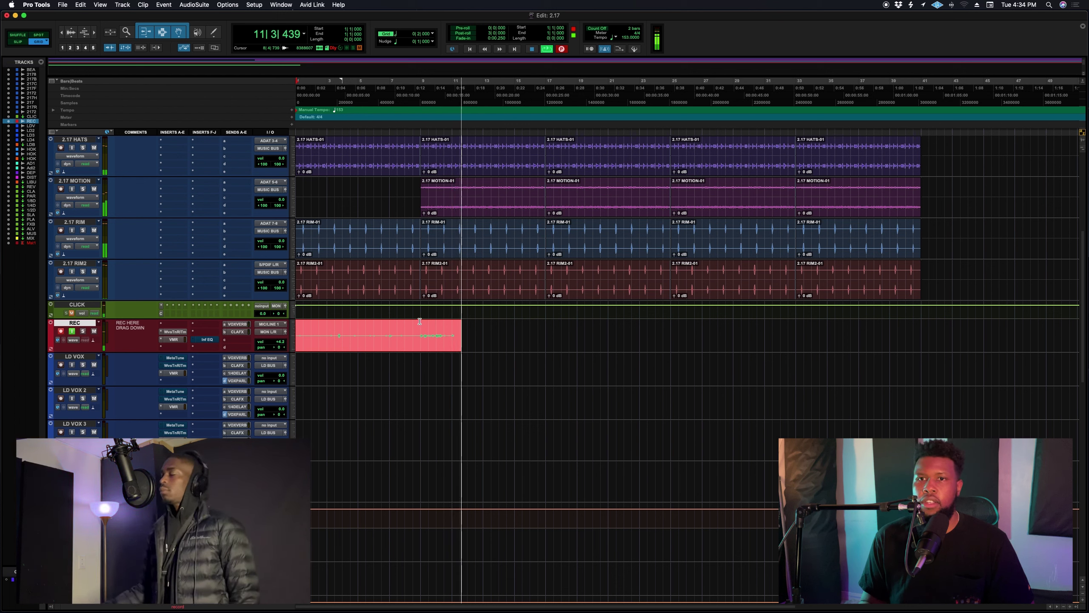
- Stop the first vocal take on REC and start a new recording from bar 6|3
{"action": "key", "text": "space"}
{"action": "left_click", "coordinate": [382, 327]}
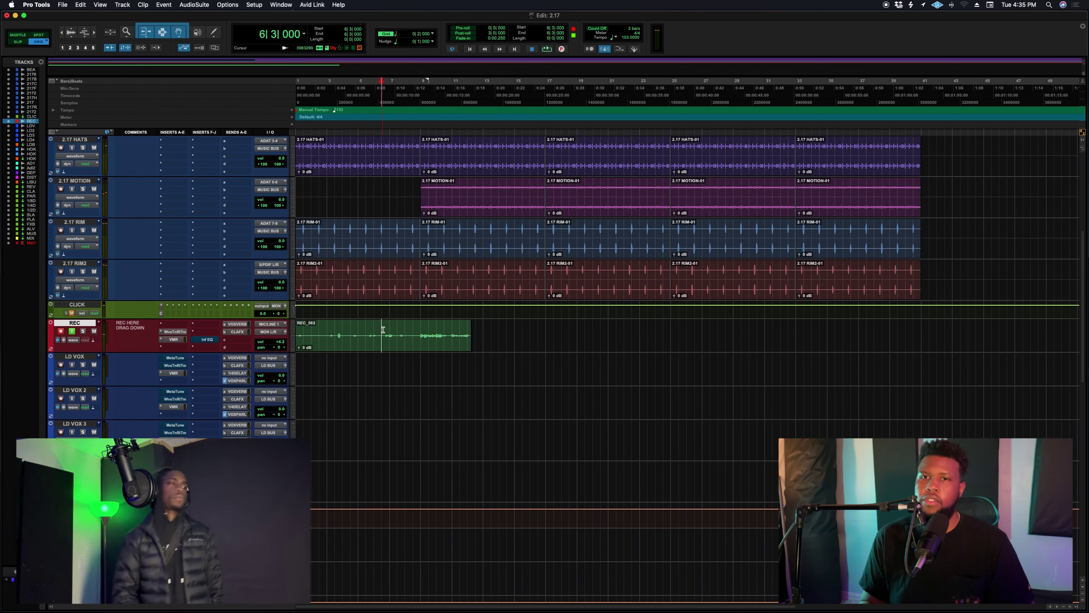
{"action": "key", "text": "space"}
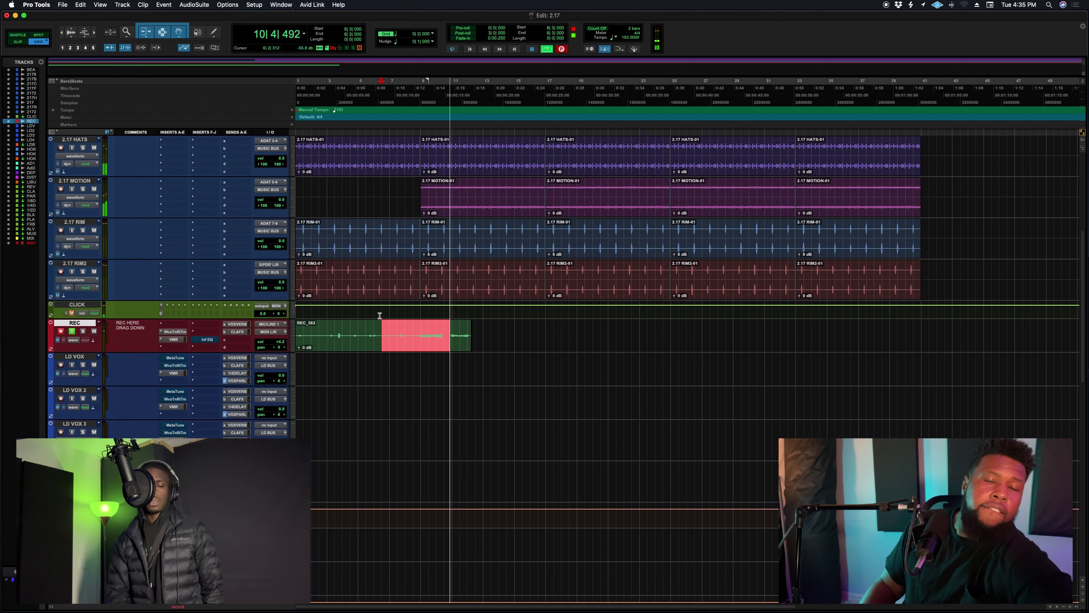
- End the take and move its phrase starting at bar 8|3 down to LD VOX, trimming its end
{"action": "key", "text": "space"}
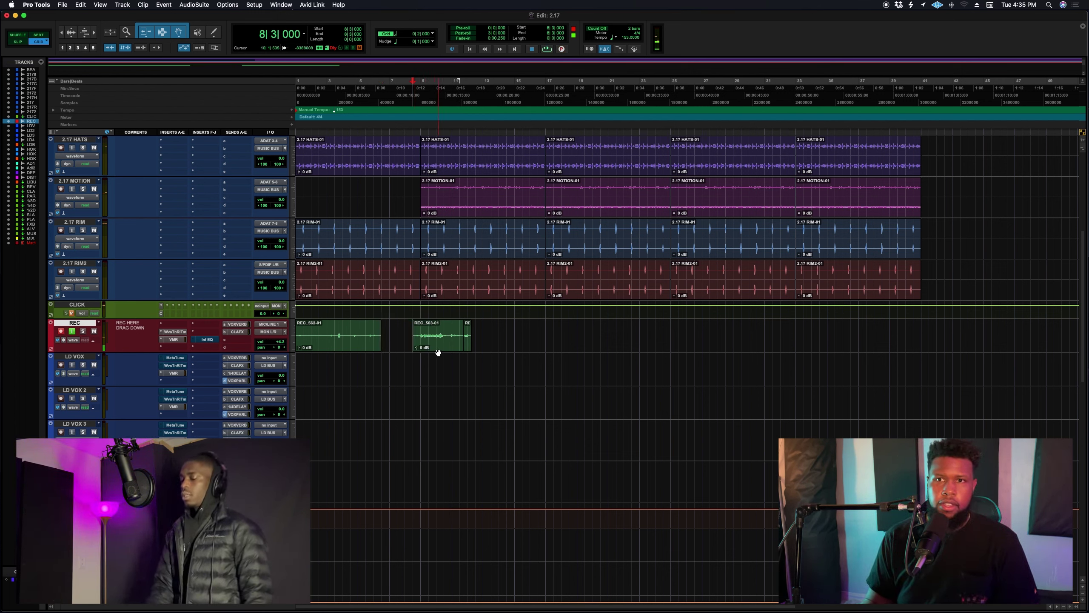
{"action": "left_click_drag", "start_coordinate": [437, 364], "coordinate": [438, 364]}
{"action": "left_click", "coordinate": [448, 360]}
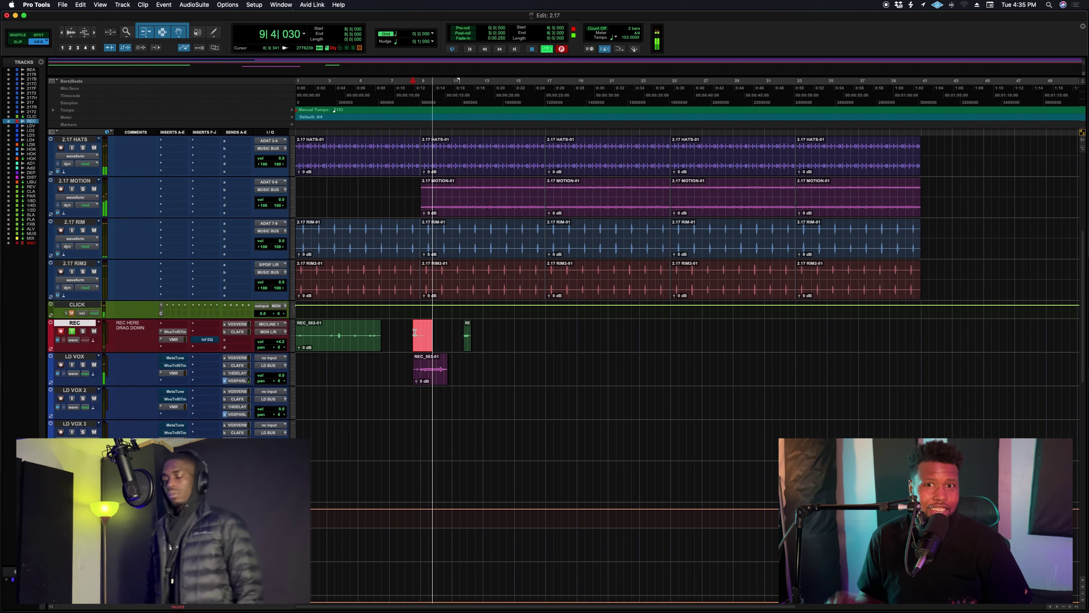
- Open Waves Tune Real-Time on the REC track during the take from bar 8|3, and end the recording
{"action": "left_click", "coordinate": [176, 333]}
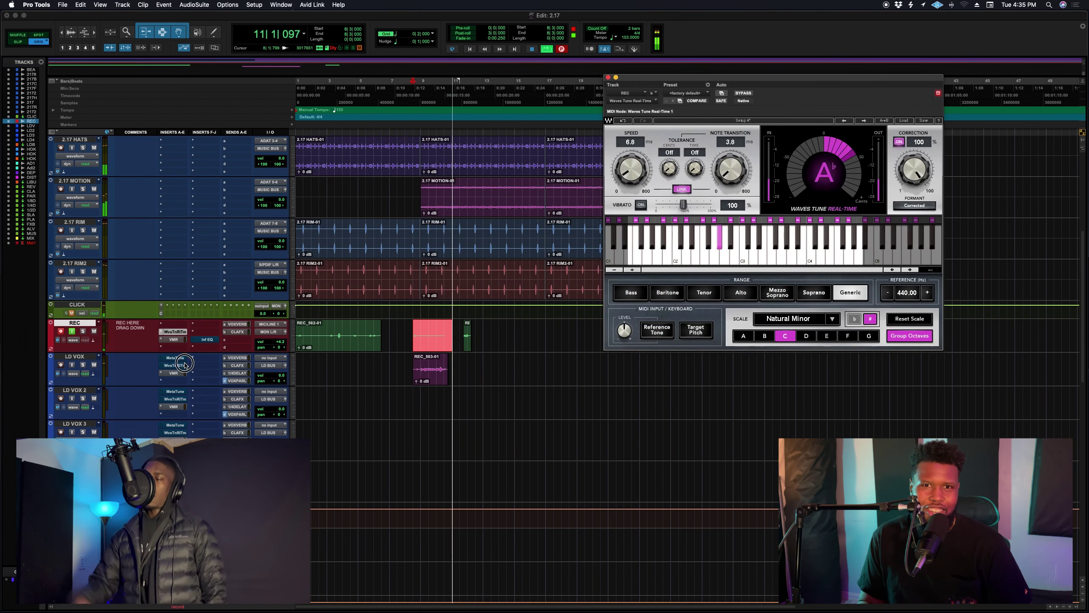
{"action": "left_click", "coordinate": [175, 334]}
{"action": "left_click", "coordinate": [175, 334]}
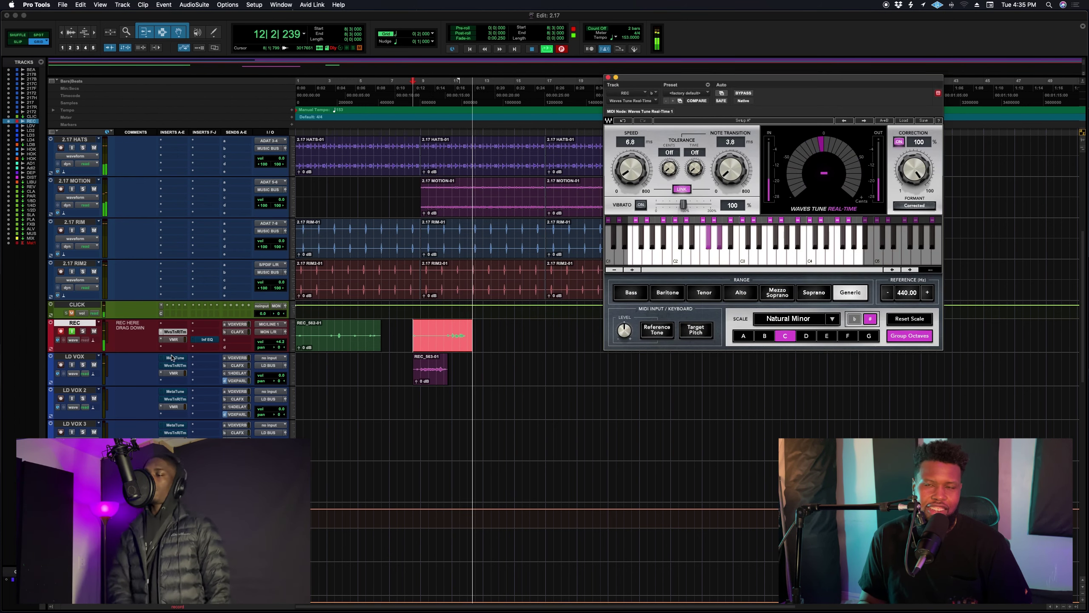
{"action": "key", "text": "space"}
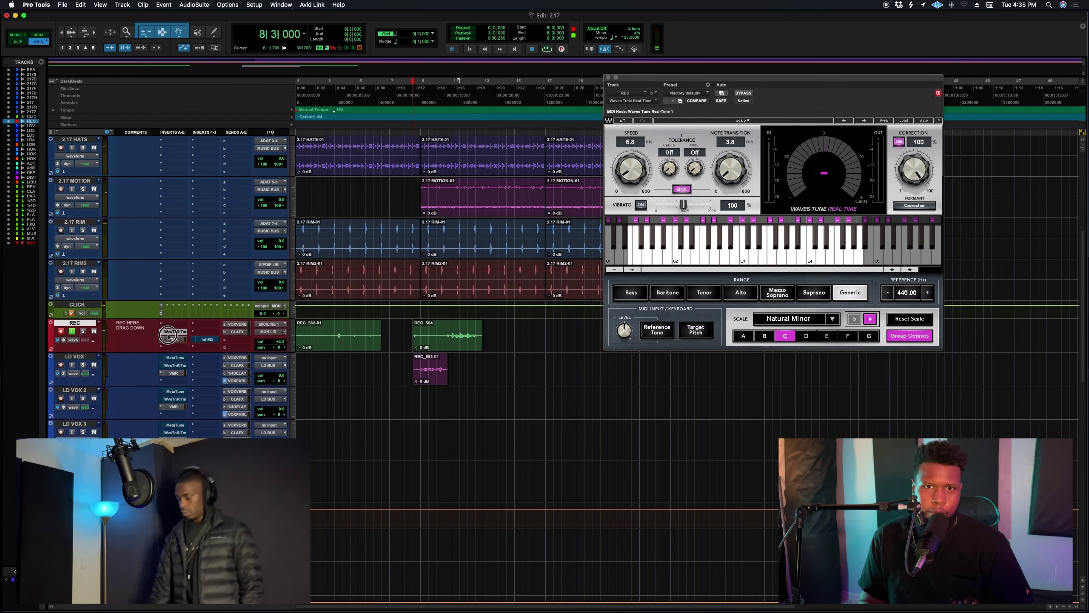
- Move the new take down to LD VOX 2 and trim its start to bar 10|3
{"action": "left_click_drag", "start_coordinate": [460, 346], "coordinate": [455, 399]}
{"action": "left_click", "coordinate": [442, 395]}
{"action": "key", "text": "a"}
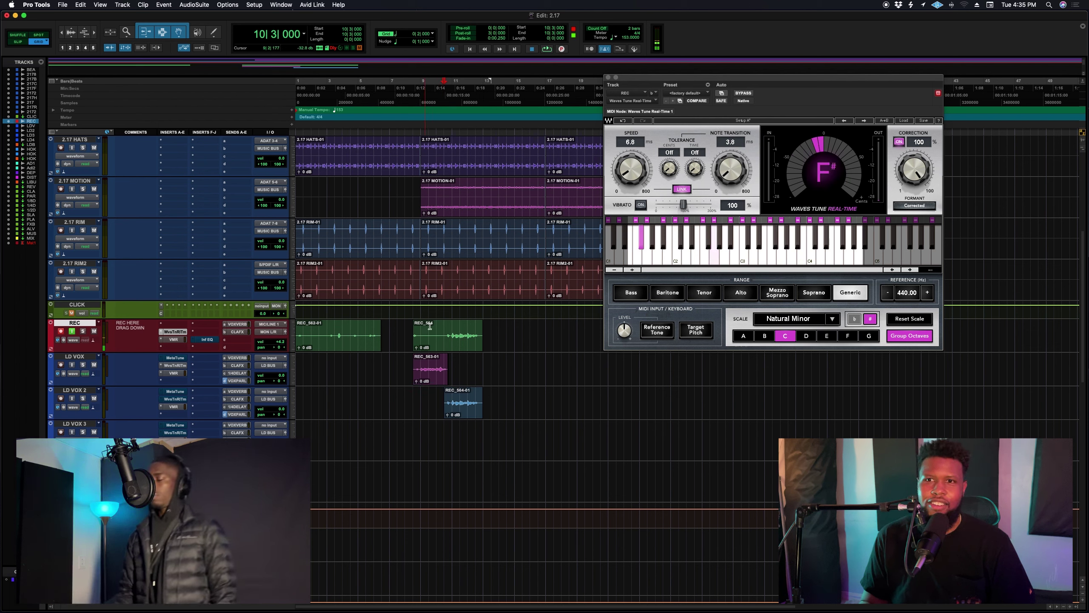
- Play back the lead phrases and delete the leftover clip after bar 8|3 on the REC track
{"action": "key", "text": "space"}
{"action": "left_click", "coordinate": [452, 340]}
{"action": "key", "text": "BackSpace"}
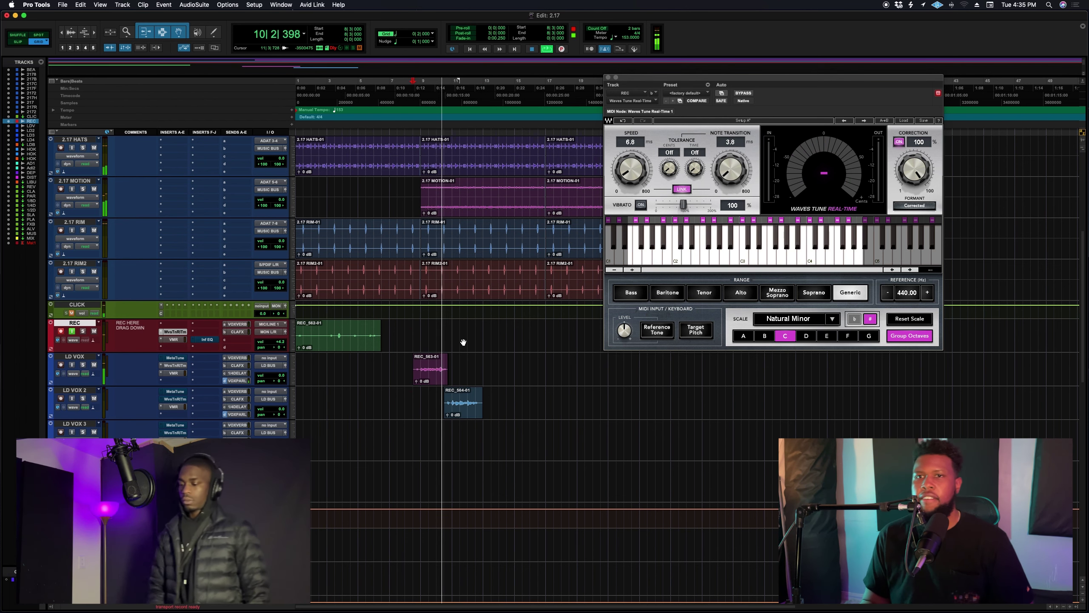
- Punch in the next phrase on REC after bar 11, opening Waves Tune Real-Time on LD VOX during the take
{"action": "key", "text": "super+space"}
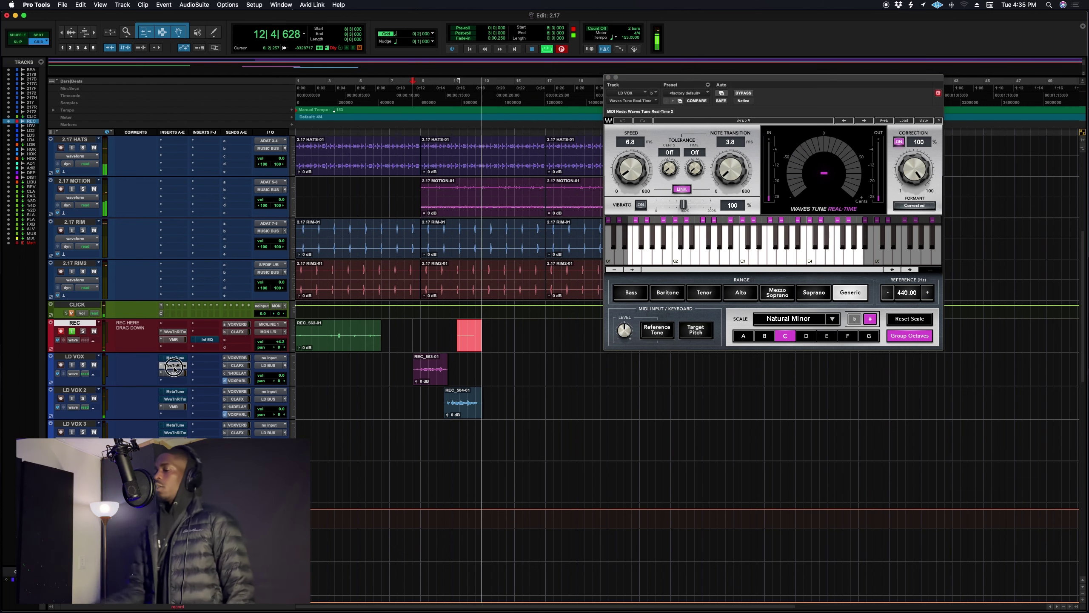
{"action": "left_click", "coordinate": [176, 399]}
{"action": "left_click", "coordinate": [175, 365]}
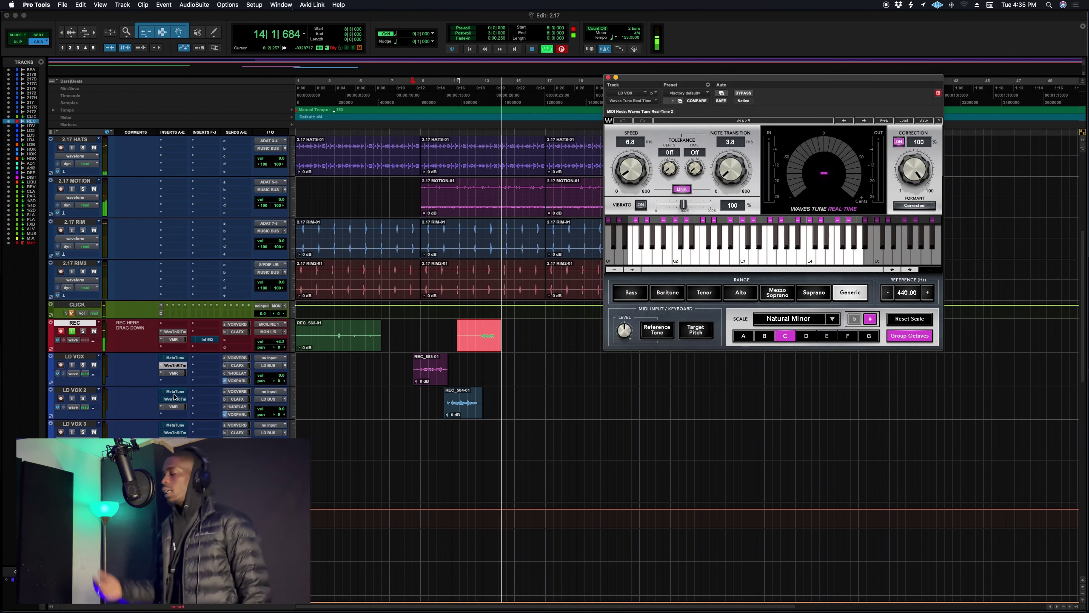
{"action": "key", "text": "space"}
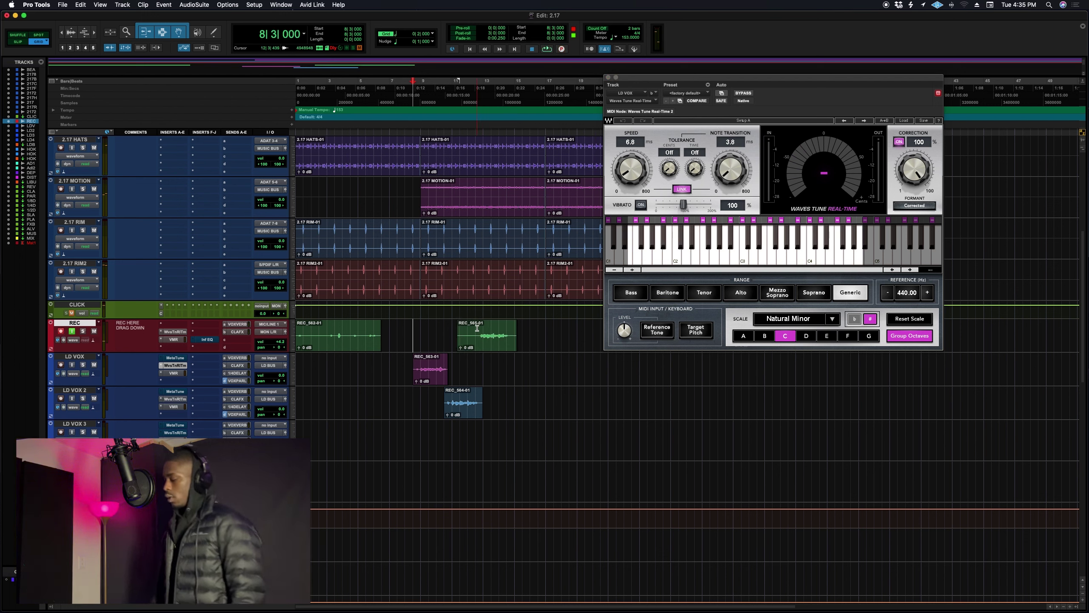
- Move the new phrase down to LD VOX with its start at bar 12|3 and play back from bar 9
{"action": "left_click_drag", "start_coordinate": [494, 338], "coordinate": [494, 371]}
{"action": "key", "text": "space"}
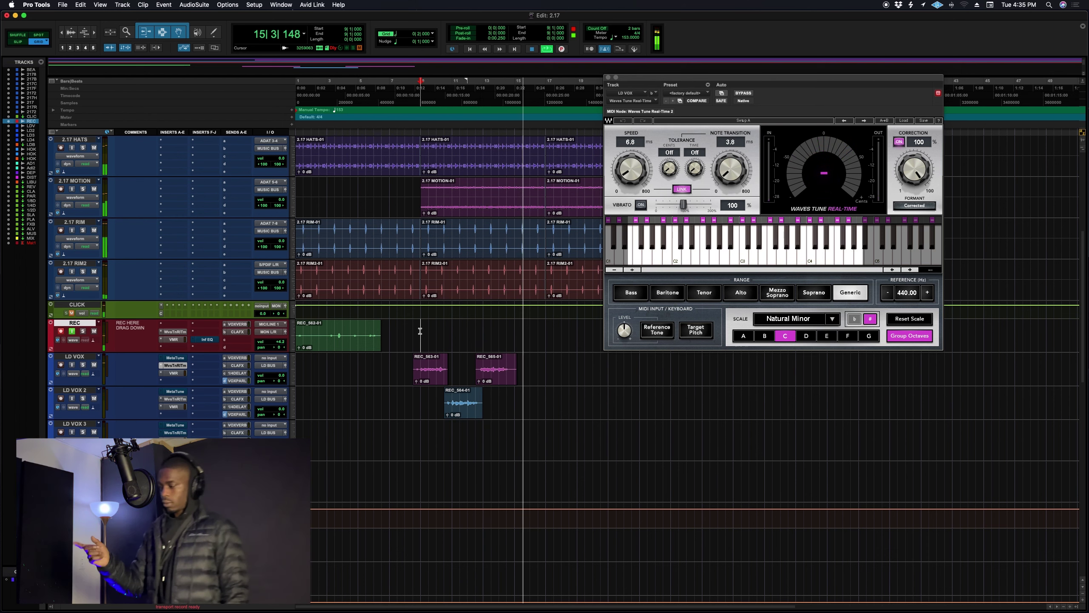
- Punch in a take on REC near the end of bar 15, close the Waves Tune window and stop recording
{"action": "key", "text": "3"}
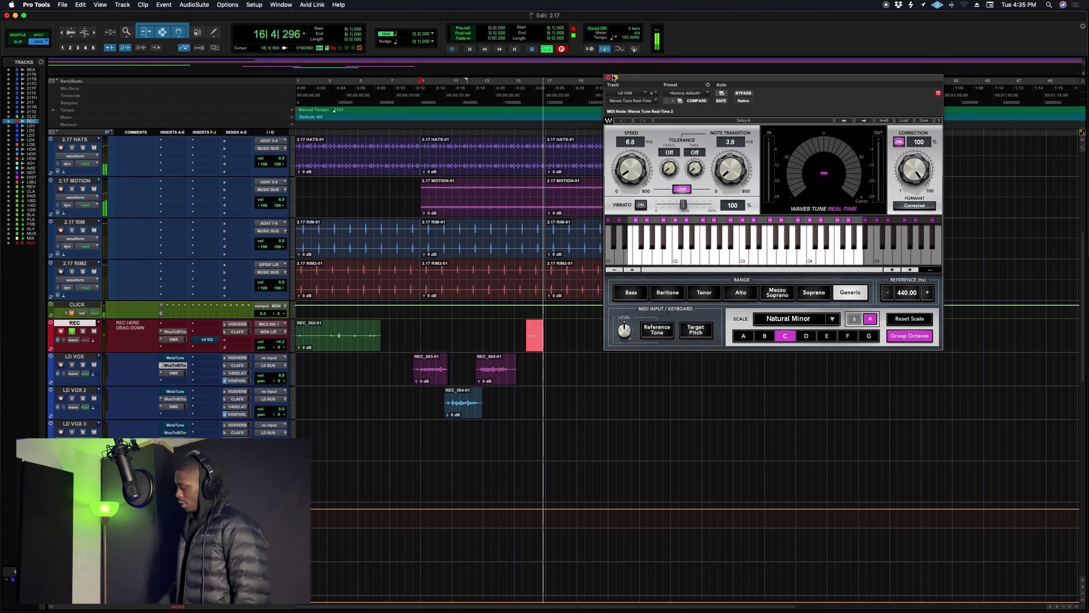
{"action": "left_click", "coordinate": [608, 77]}
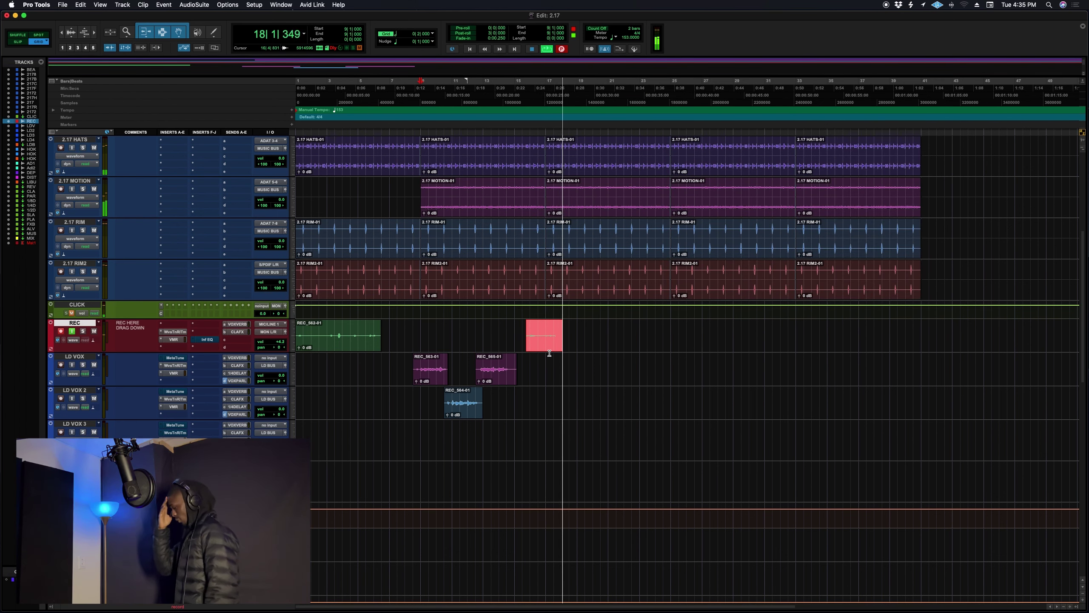
{"action": "key", "text": "space"}
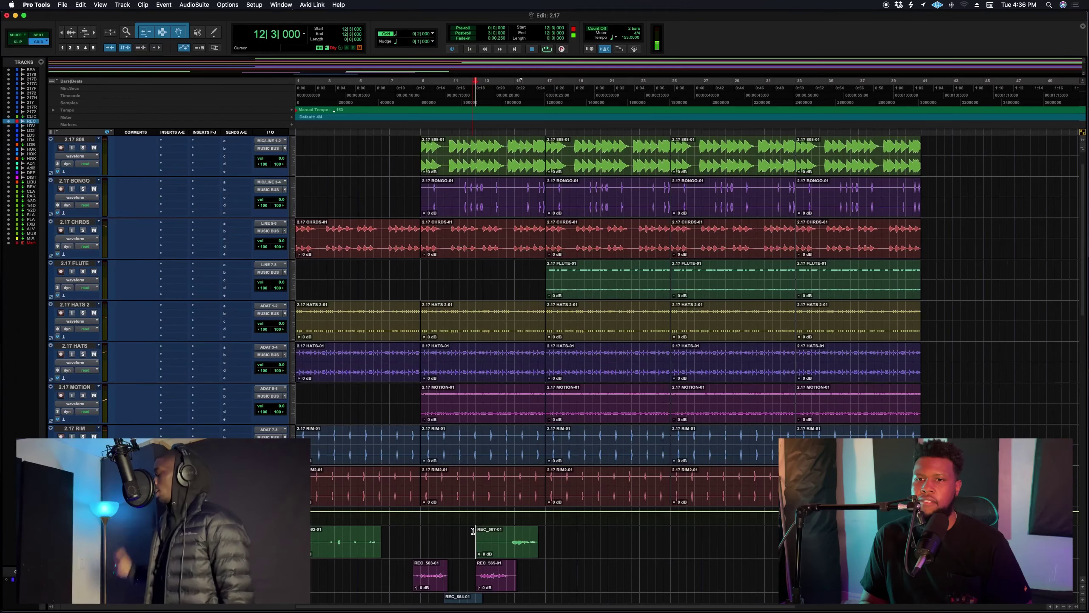
- Record another vocal take on REC from bar 12|3, and begin a retake from bar 13|1
{"action": "key", "text": "super+space"}
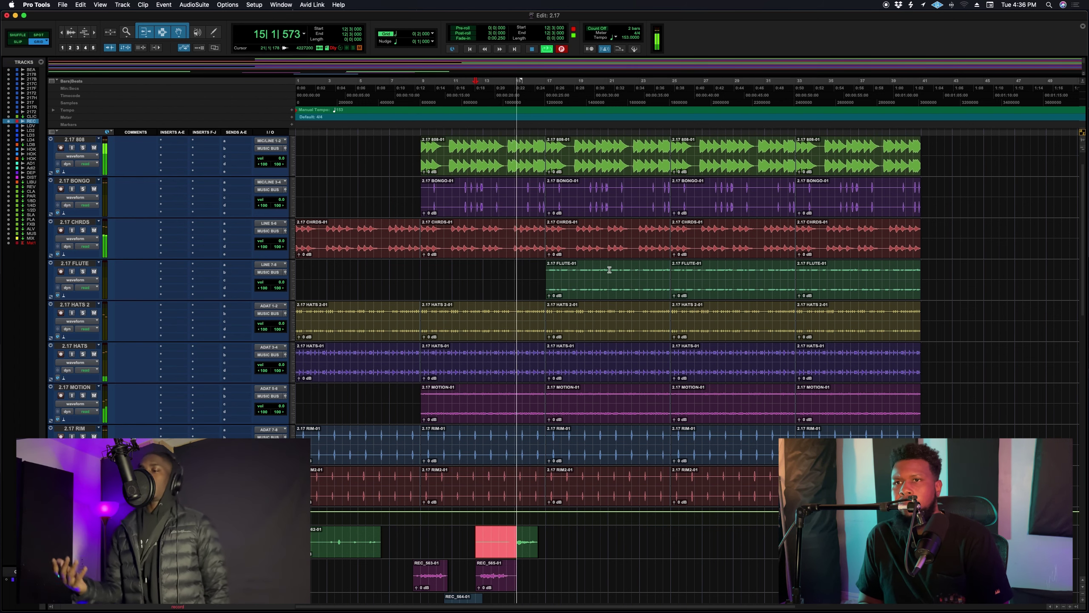
{"action": "key", "text": "space"}
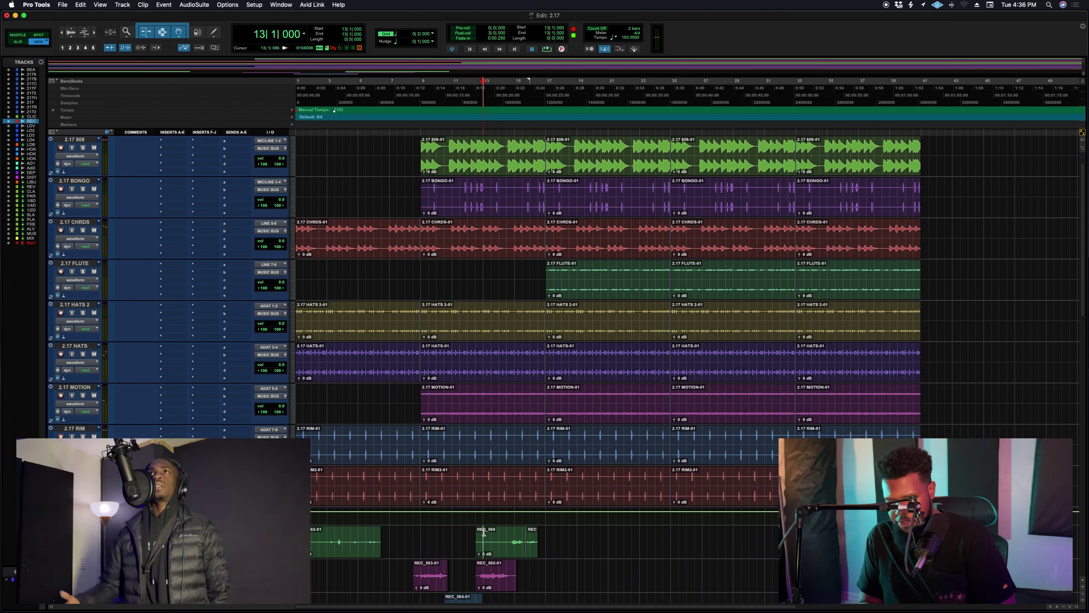
{"action": "key", "text": "space"}
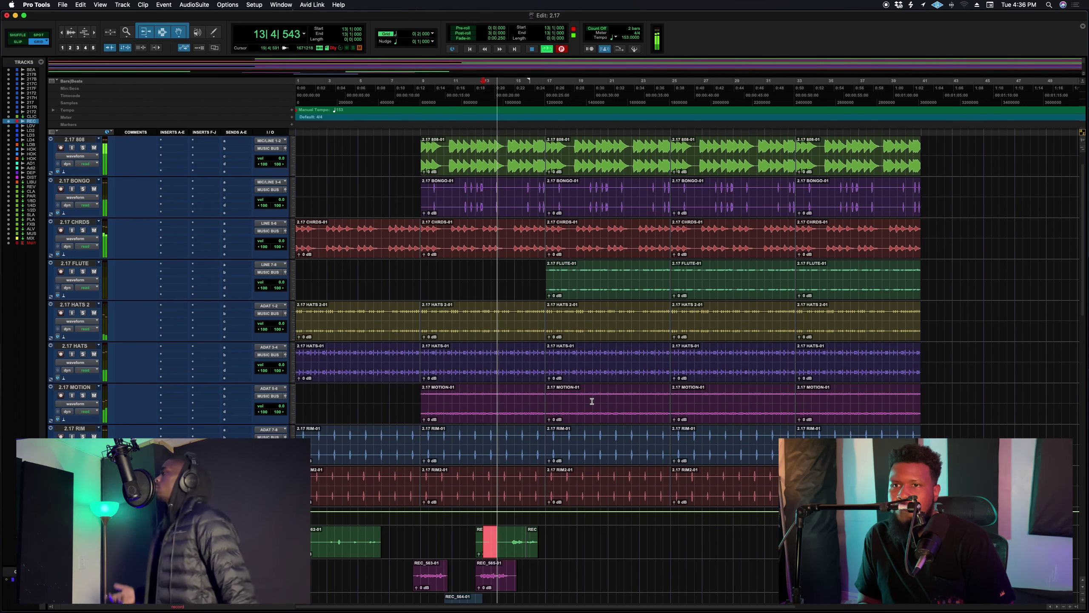
- Delete the HATS clip between bars 17 and 25 and stop the running vocal recording
{"action": "left_click", "coordinate": [597, 370]}
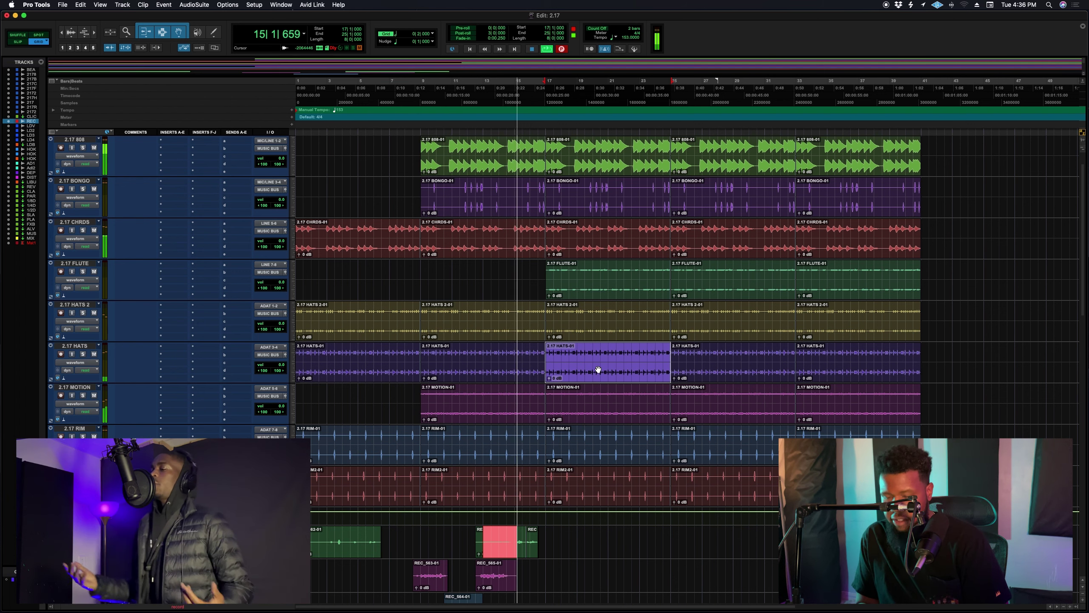
{"action": "key", "text": "Delete"}
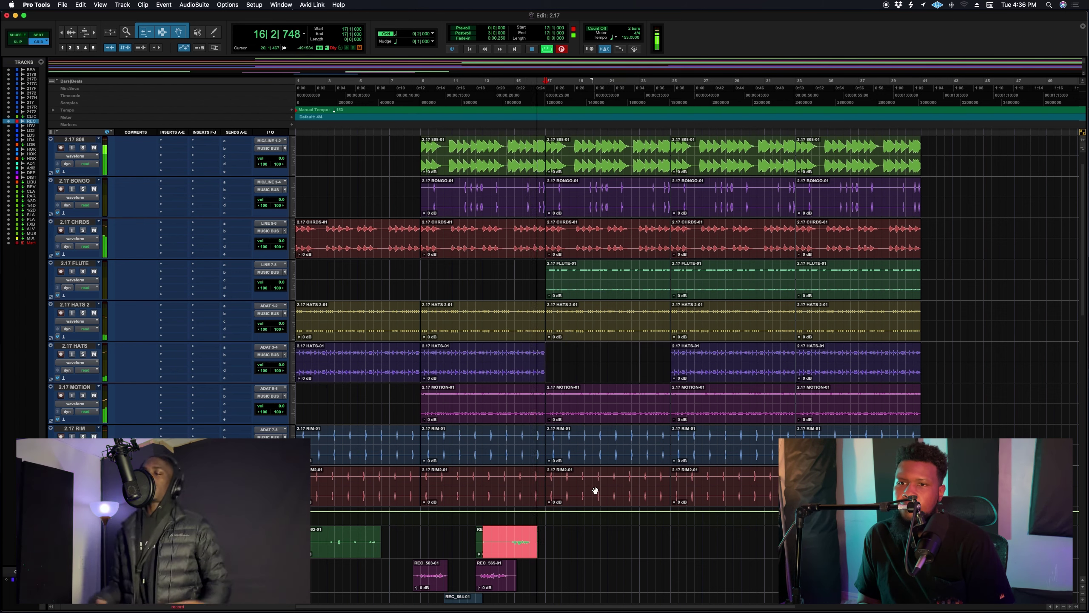
{"action": "key", "text": "space"}
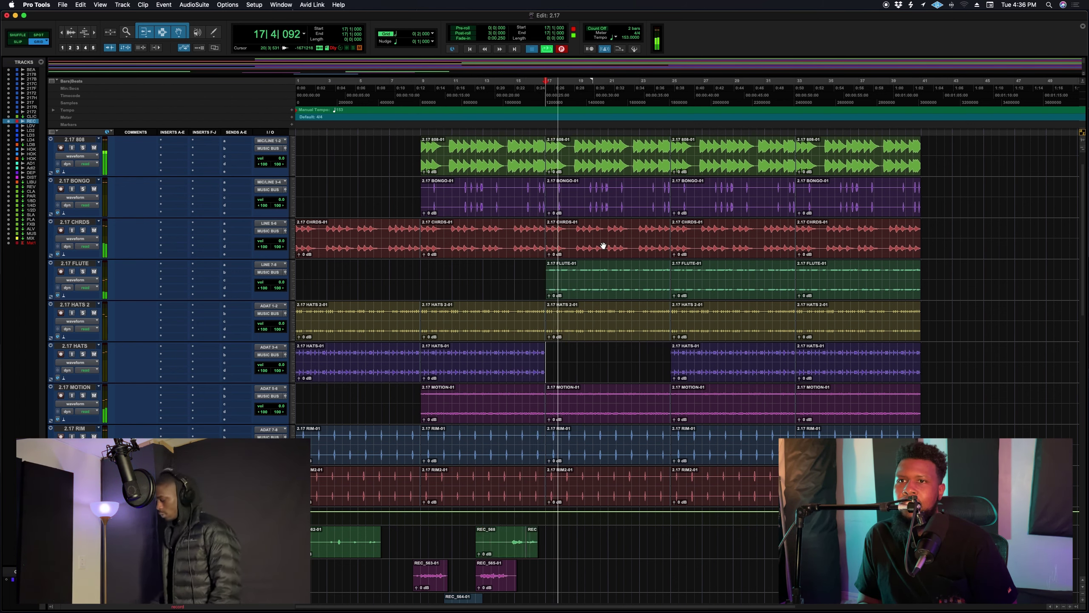
- Delete the CHRDS clip between bars 17 and 25
{"action": "left_click", "coordinate": [603, 246]}
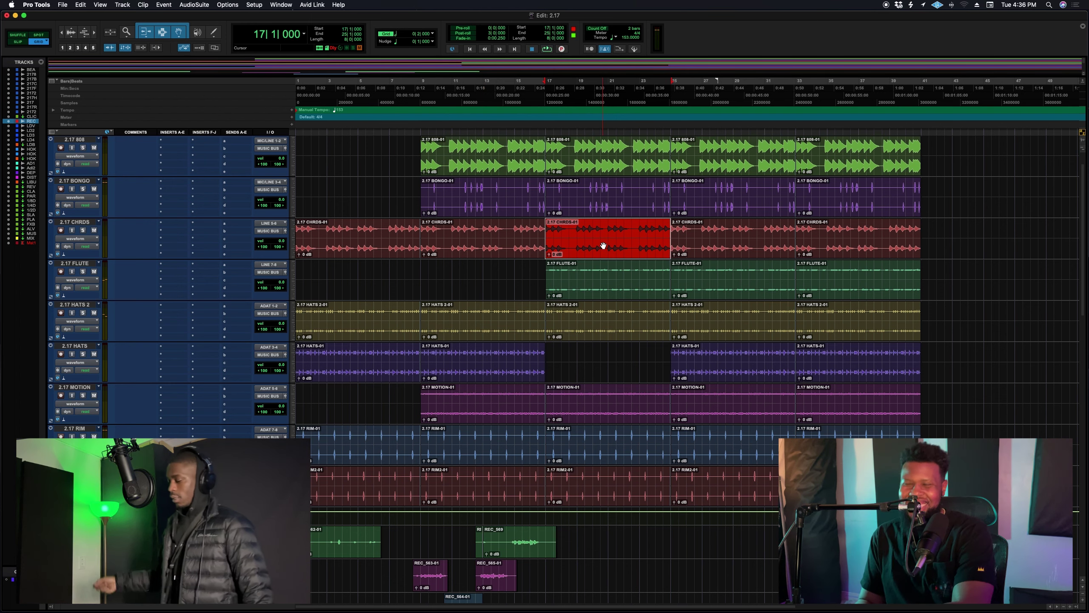
{"action": "key", "text": "Delete"}
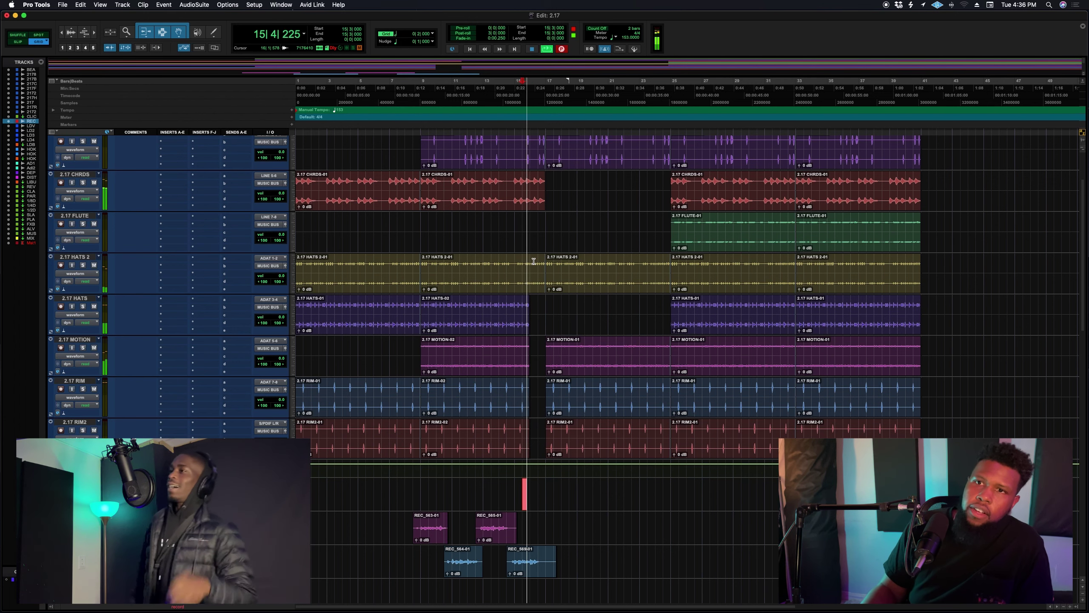
{"action": "scroll", "coordinate": [532, 232], "scroll_direction": "up", "scroll_amount": 3}
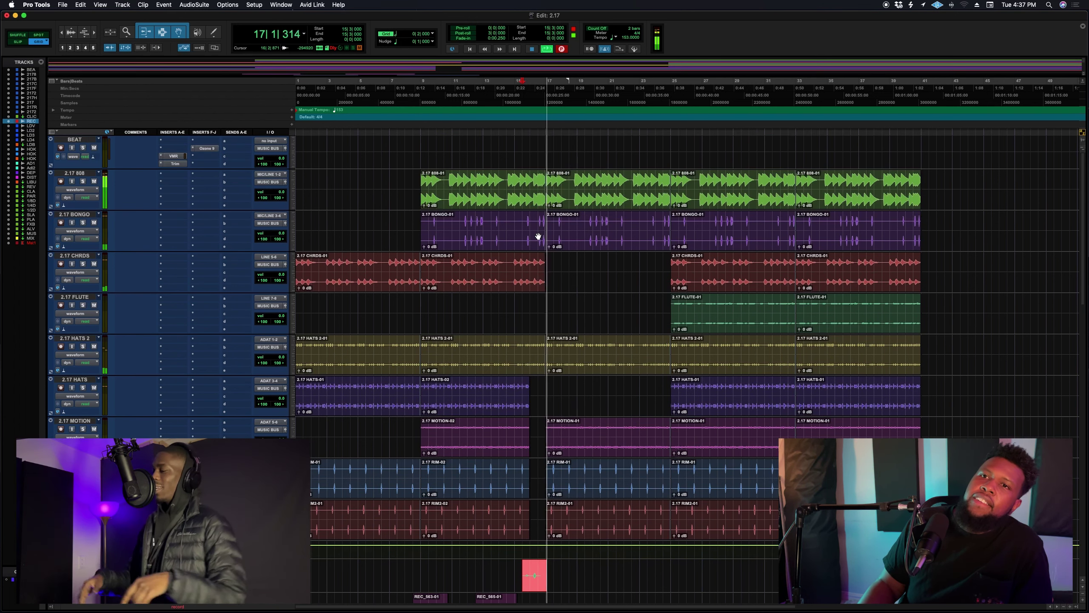
- Delete the BONGO audio between bars 16 and 17 and stop the running vocal recording
{"action": "left_click_drag", "start_coordinate": [529, 260], "coordinate": [548, 222]}
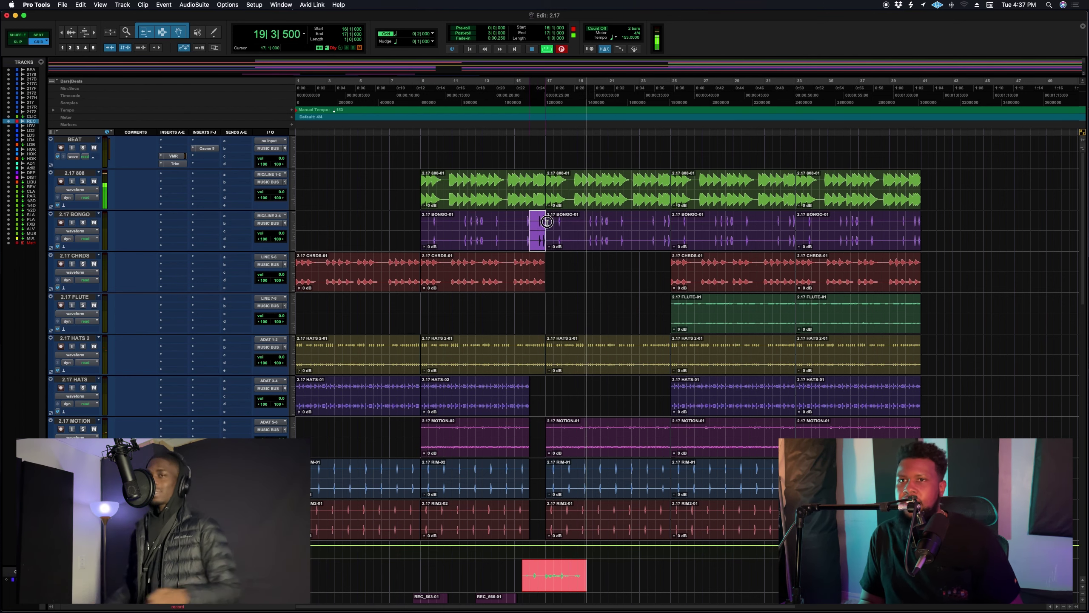
{"action": "key", "text": "space"}
{"action": "key", "text": "BackSpace"}
- Move the new take from REC to LD VOX and trim it to span about bars 16|4 to 18|3
{"action": "scroll", "coordinate": [521, 540], "scroll_direction": "down", "scroll_amount": 5}
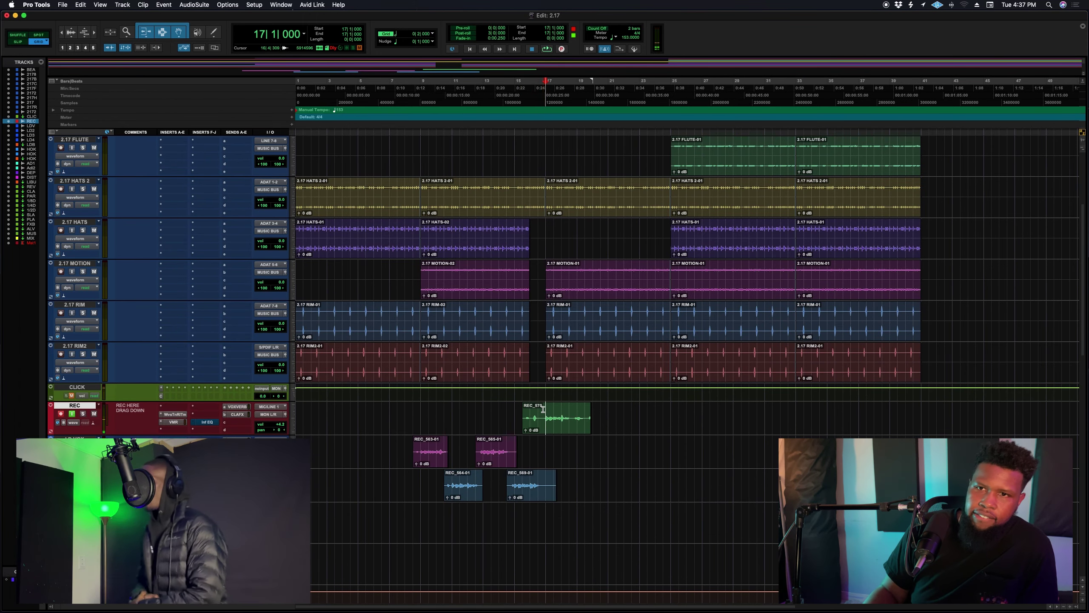
{"action": "left_click_drag", "start_coordinate": [557, 426], "coordinate": [575, 442]}
{"action": "left_click", "coordinate": [544, 419]}
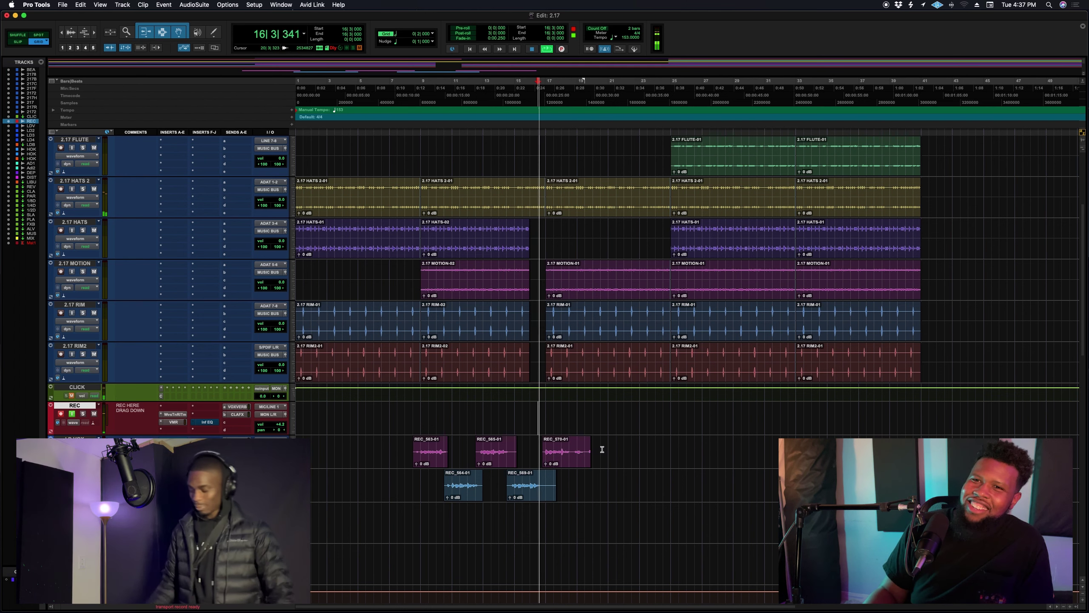
{"action": "key", "text": "space"}
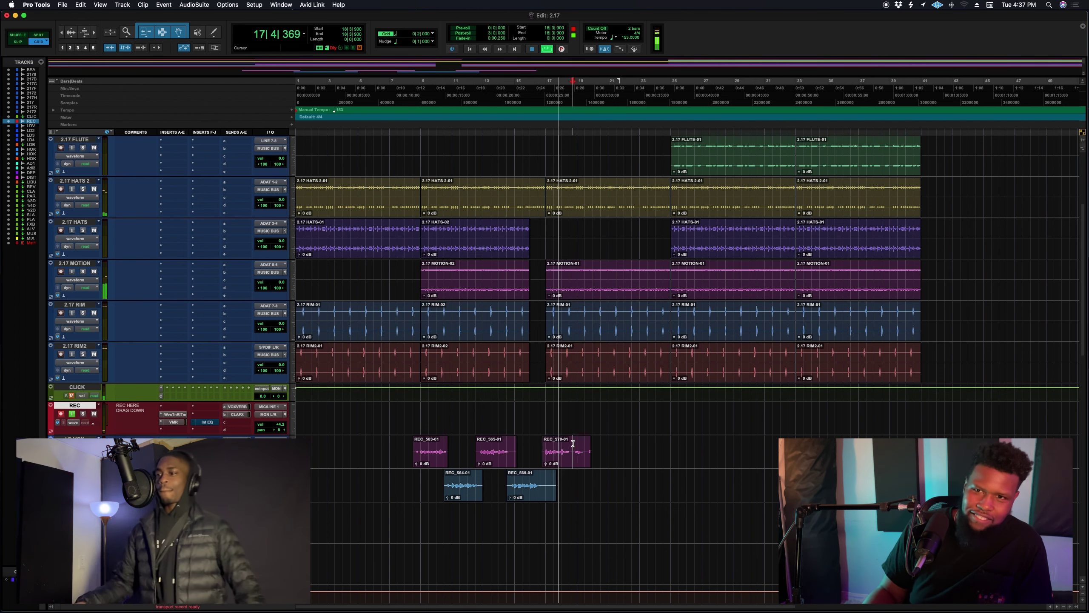
{"action": "key", "text": "s"}
- Record another take on REC near bar 19 and move it to LD VOX 2 with its start extended back to bar 18|3
{"action": "key", "text": "3"}
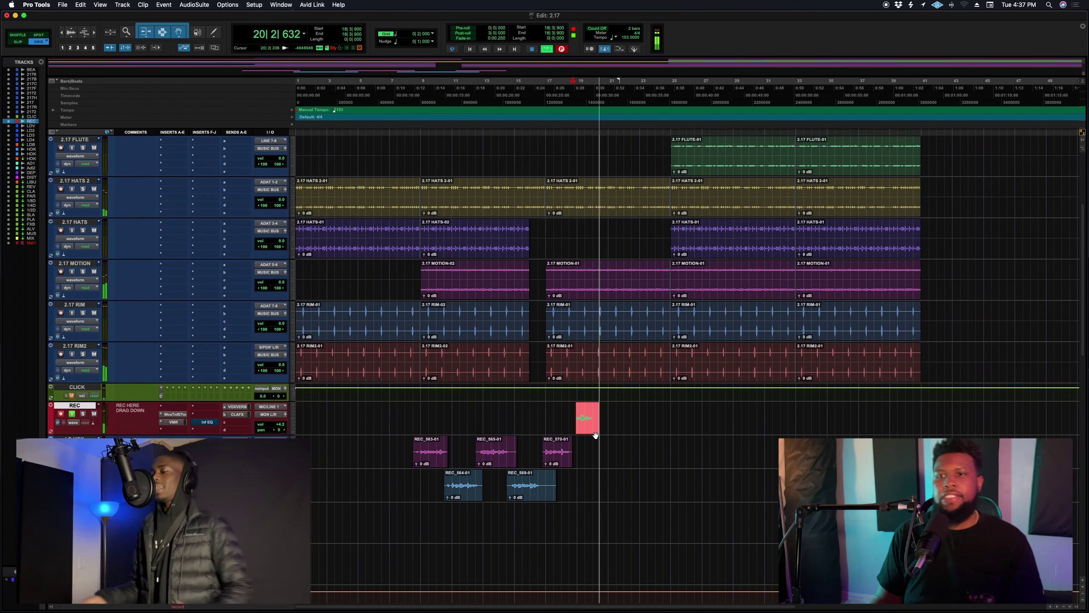
{"action": "key", "text": "space"}
{"action": "left_click_drag", "start_coordinate": [576, 423], "coordinate": [569, 424]}
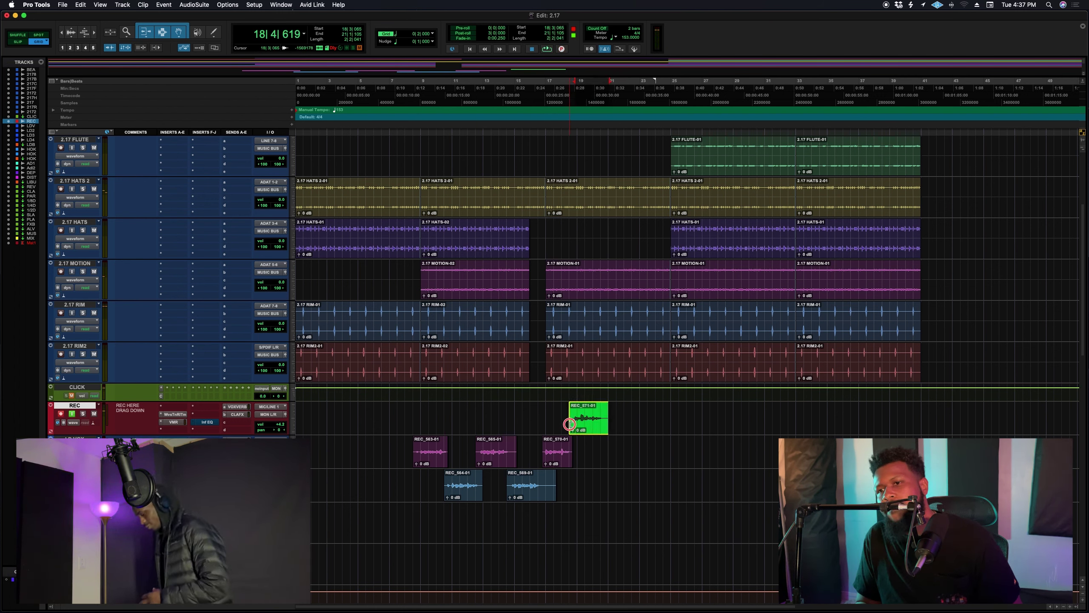
{"action": "left_click_drag", "start_coordinate": [580, 433], "coordinate": [580, 485]}
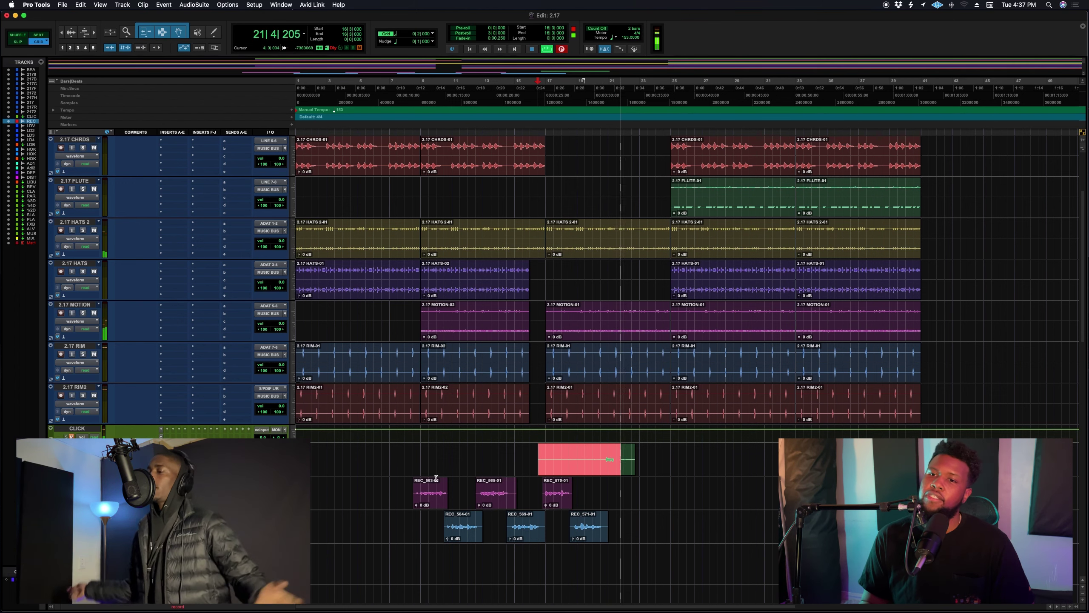
- Stop the retake on REC and move it to LD VOX with its start trimmed to bar 20|3
{"action": "key", "text": "space"}
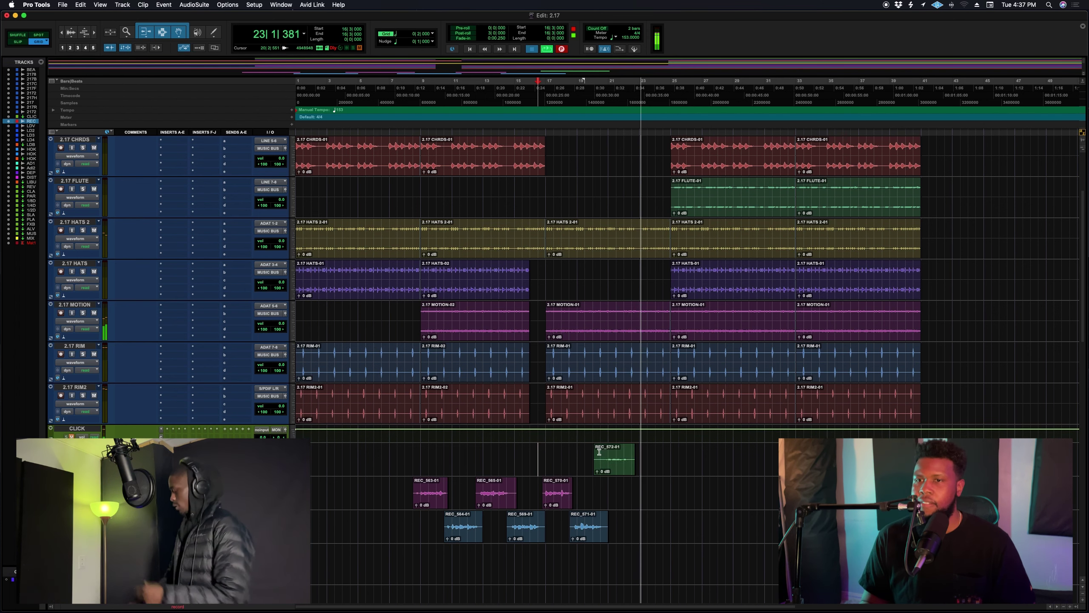
{"action": "left_click", "coordinate": [600, 452]}
{"action": "key", "text": "a"}
{"action": "left_click_drag", "start_coordinate": [623, 474], "coordinate": [622, 493]}
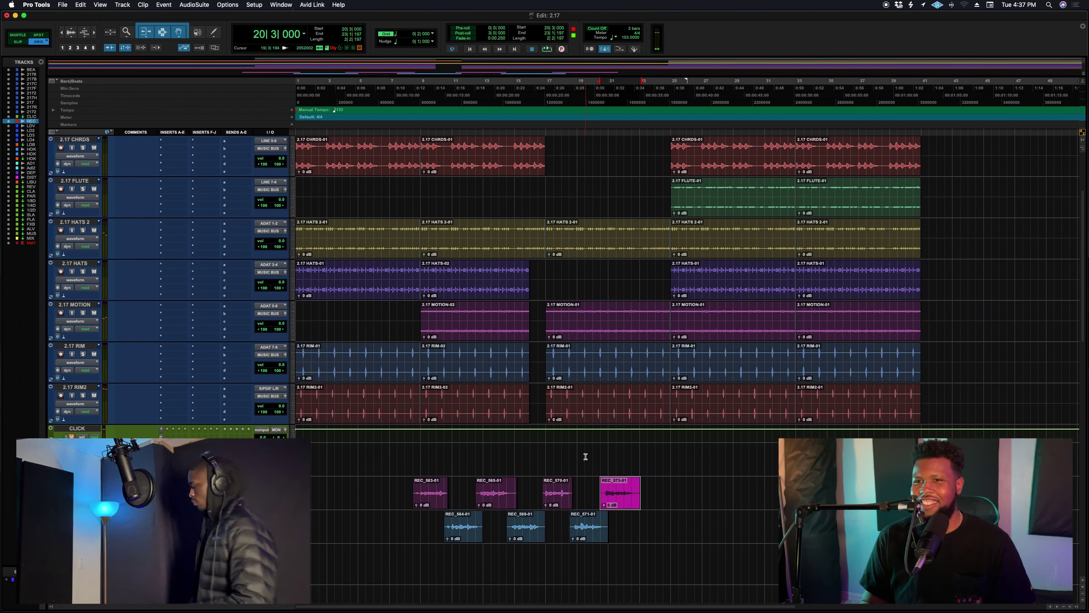
- Record a take on REC from about bar 20|3 and move it to LD VOX 2 with its start trimmed to bar 22|3
{"action": "left_click", "coordinate": [585, 457]}
{"action": "key", "text": "space"}
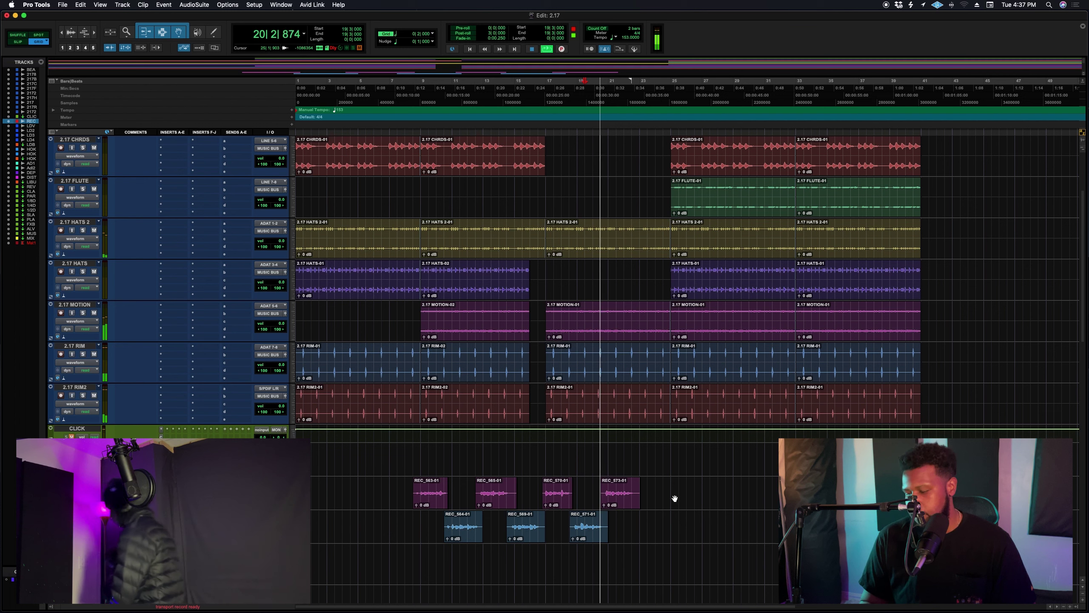
{"action": "key", "text": "F12"}
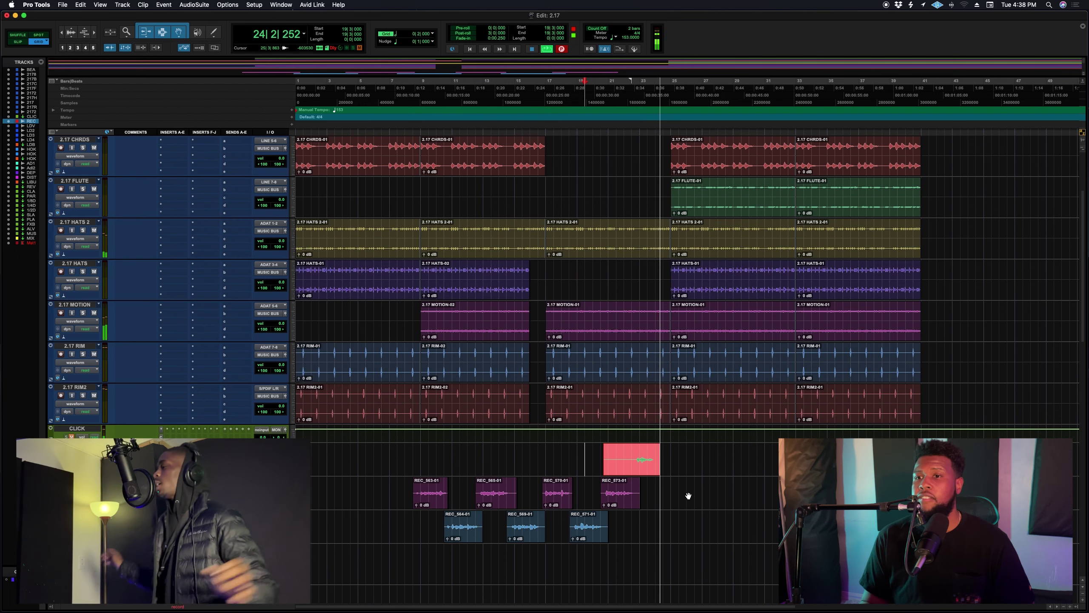
{"action": "key", "text": "space"}
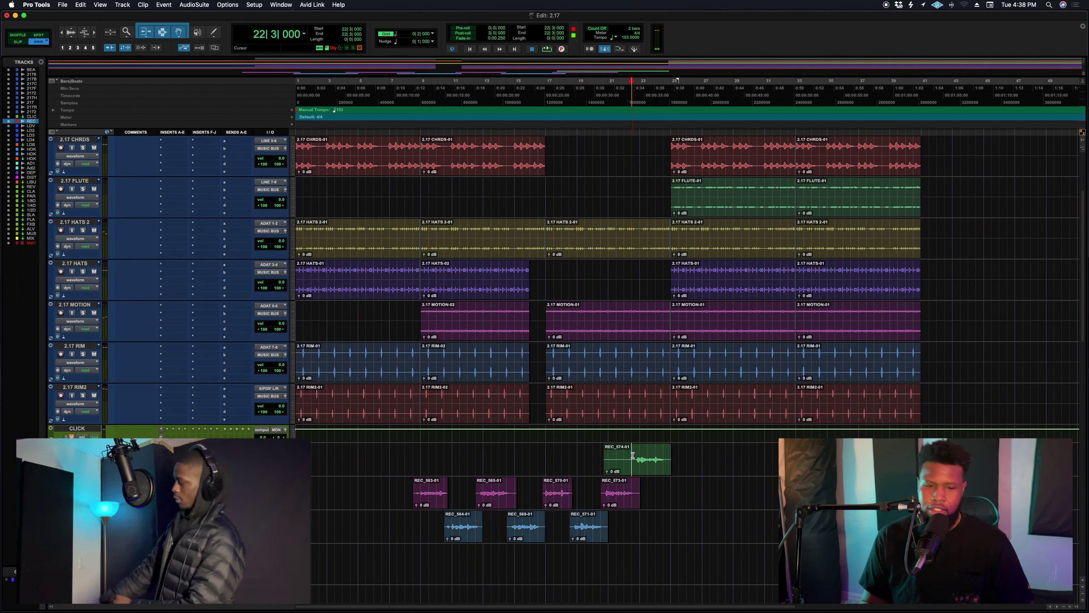
{"action": "key", "text": "a"}
{"action": "left_click_drag", "start_coordinate": [650, 466], "coordinate": [650, 533]}
- Play from bar 20|3 and trim the ends of the 808 and BONGO clips before bar 25 back to bar 24|1
{"action": "left_click", "coordinate": [604, 453]}
{"action": "key", "text": "space"}
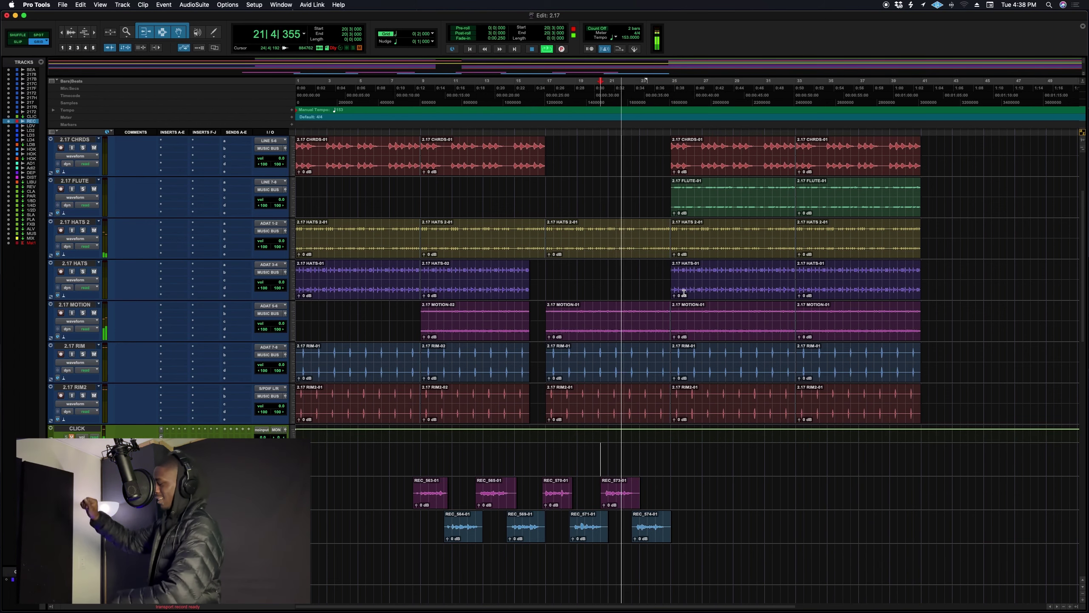
{"action": "scroll", "coordinate": [677, 281], "scroll_direction": "up", "scroll_amount": 3}
{"action": "left_click", "coordinate": [658, 188]}
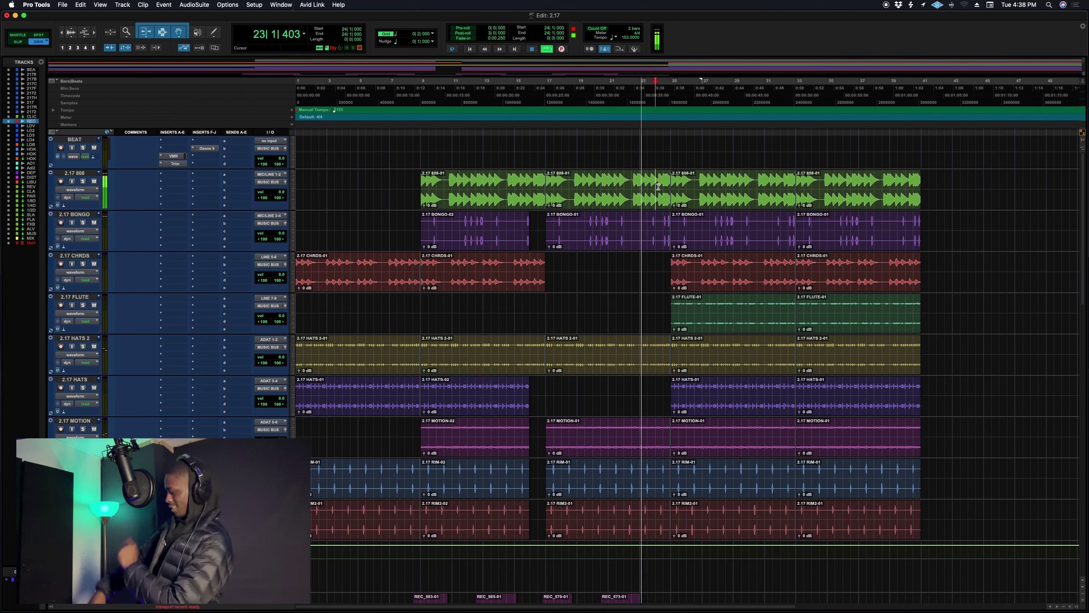
{"action": "key", "text": "s"}
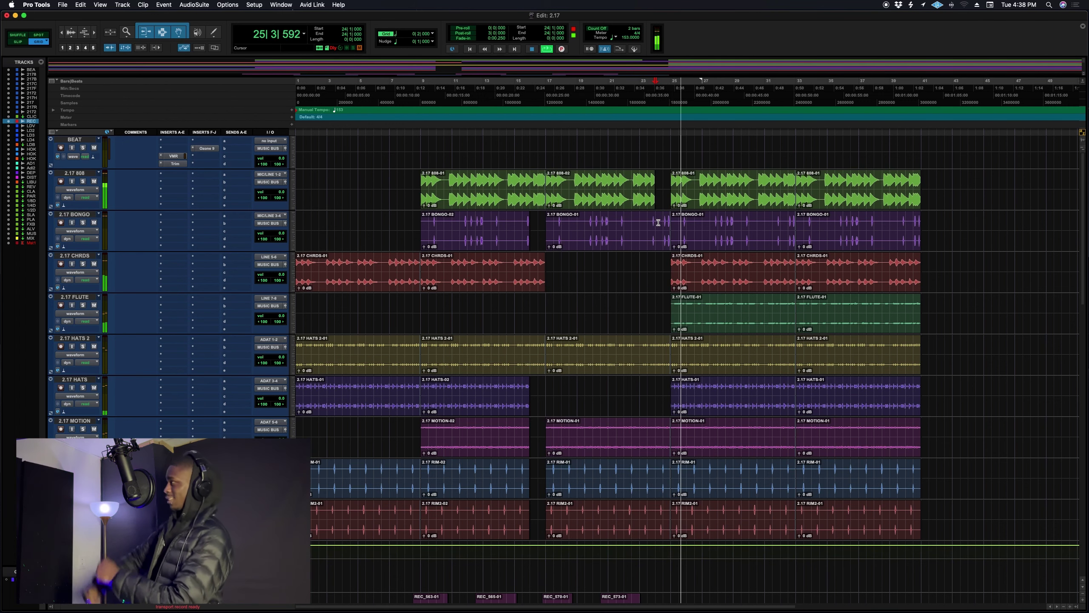
{"action": "key", "text": "s"}
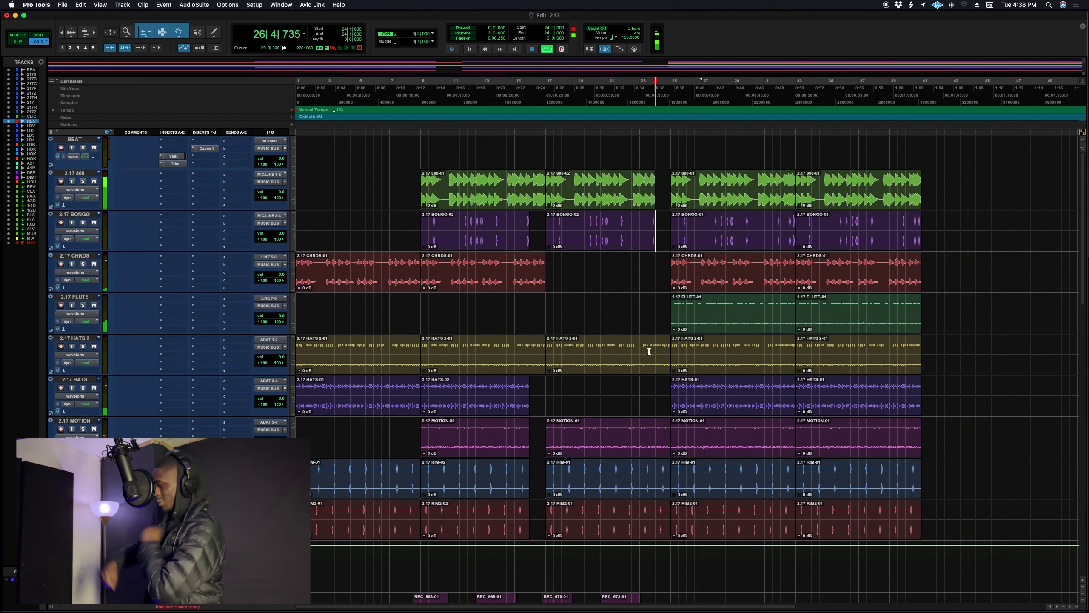
- Trim the end of the HATS 2 clip to bar 23|3 and the RIM and RIM2 clips to bar 24|1
{"action": "left_click", "coordinate": [648, 366]}
{"action": "key", "text": "s"}
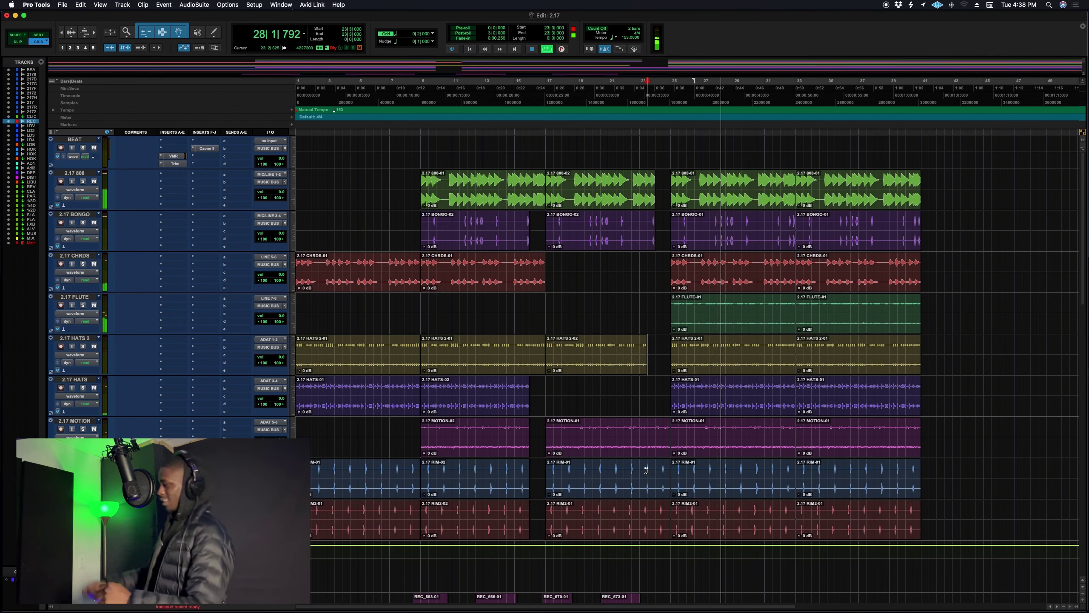
{"action": "left_click", "coordinate": [656, 470]}
{"action": "key", "text": "s"}
{"action": "left_click", "coordinate": [654, 511]}
{"action": "key", "text": "s"}
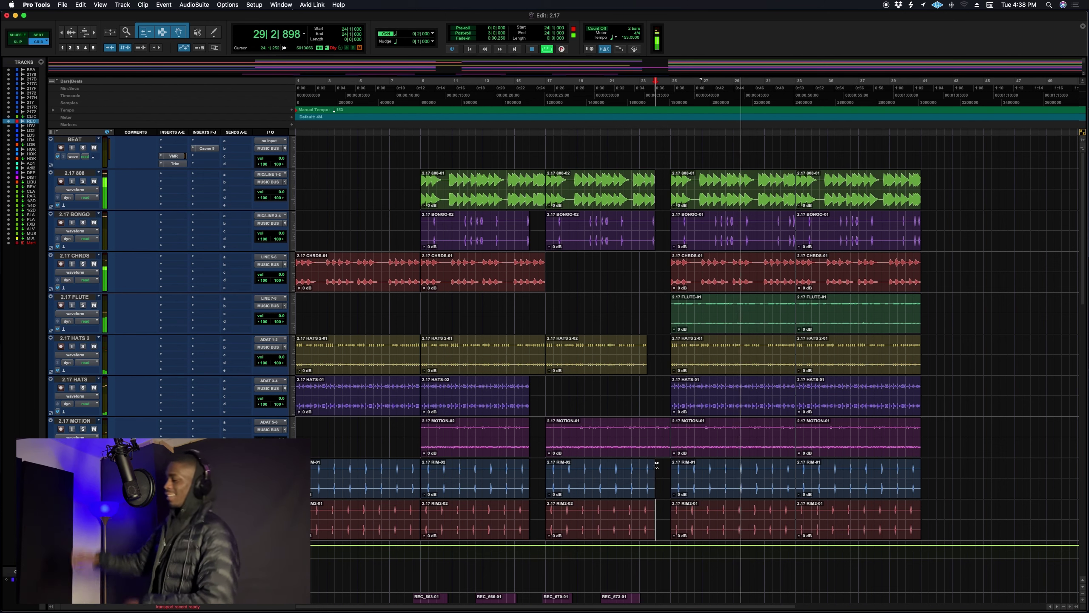
- Play from bar 21|1, record a vocal take on REC from bar 24|1 and stop the recording
{"action": "left_click", "coordinate": [605, 387]}
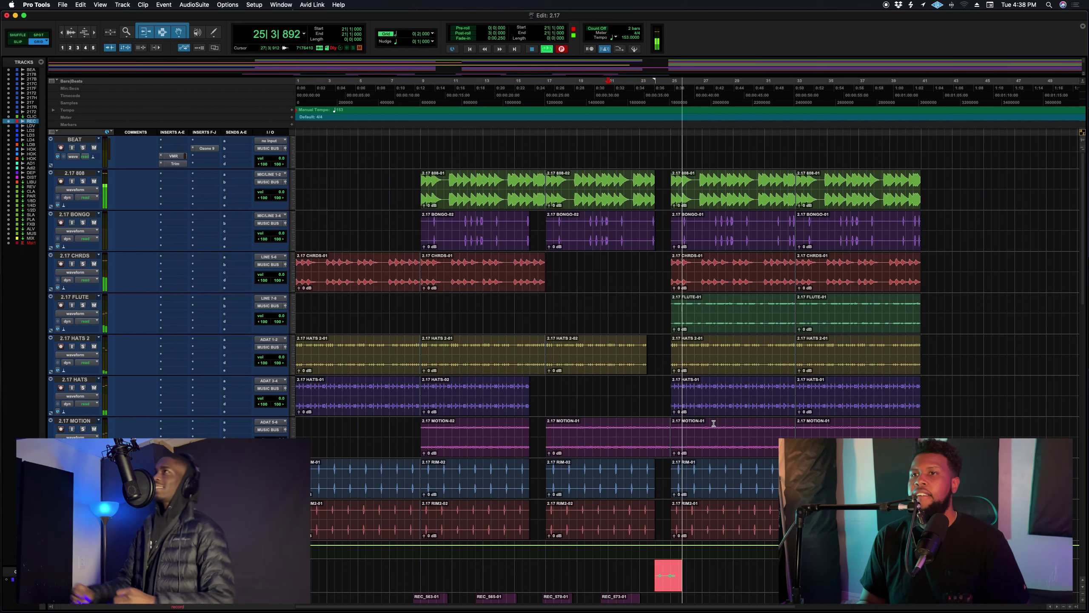
{"action": "left_click", "coordinate": [689, 281]}
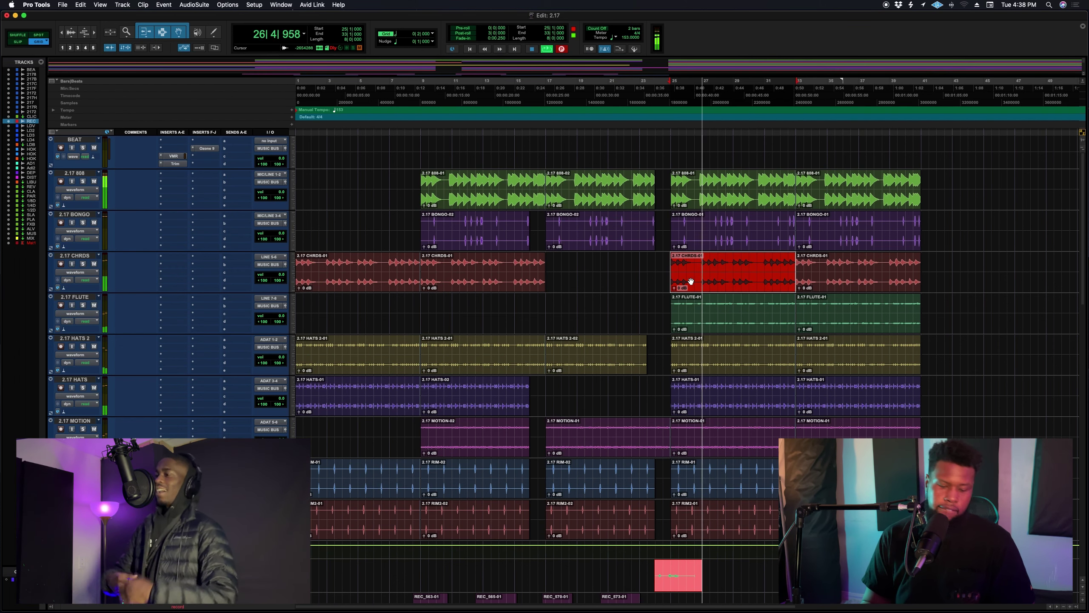
{"action": "key", "text": "space"}
- Start a new vocal recording on REC from bar 21|3
{"action": "left_click", "coordinate": [634, 300]}
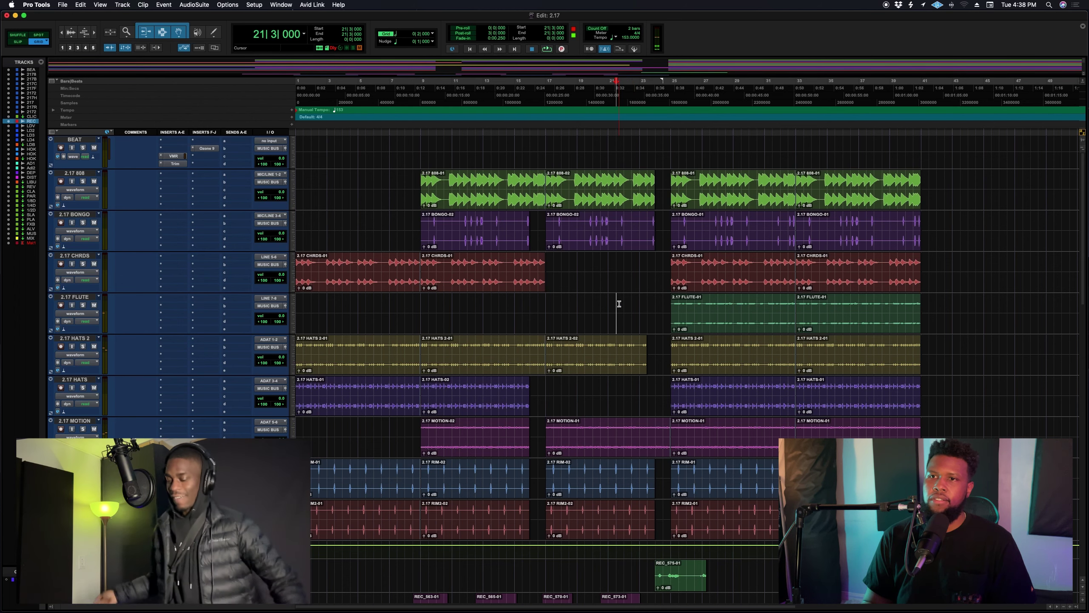
{"action": "key", "text": "super+space"}
{"action": "key", "text": "t"}
{"action": "key", "text": "t"}
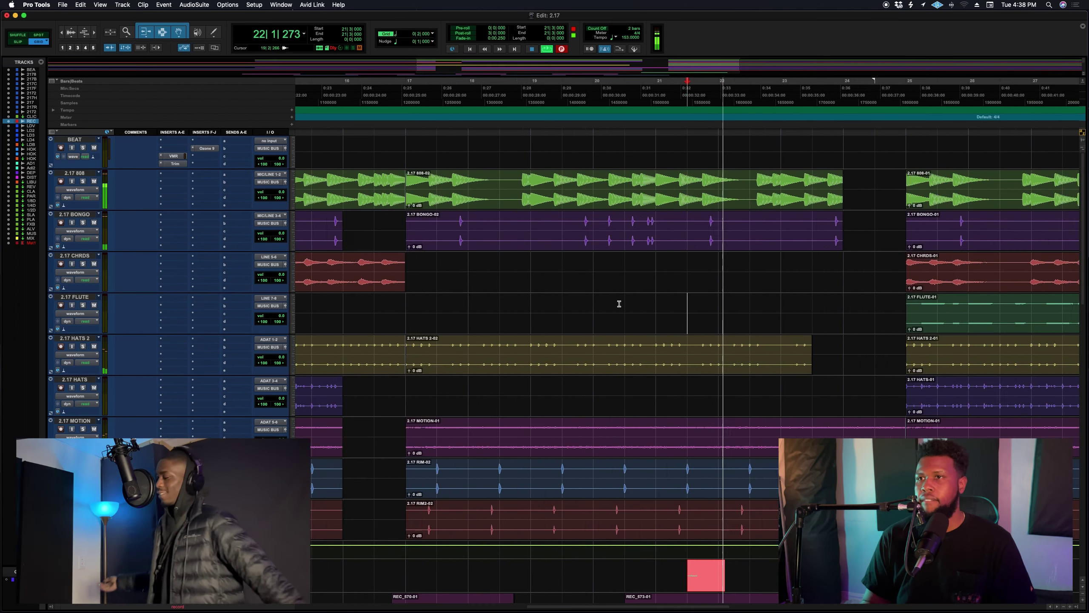
{"action": "scroll", "coordinate": [794, 295], "scroll_direction": "right", "scroll_amount": 5}
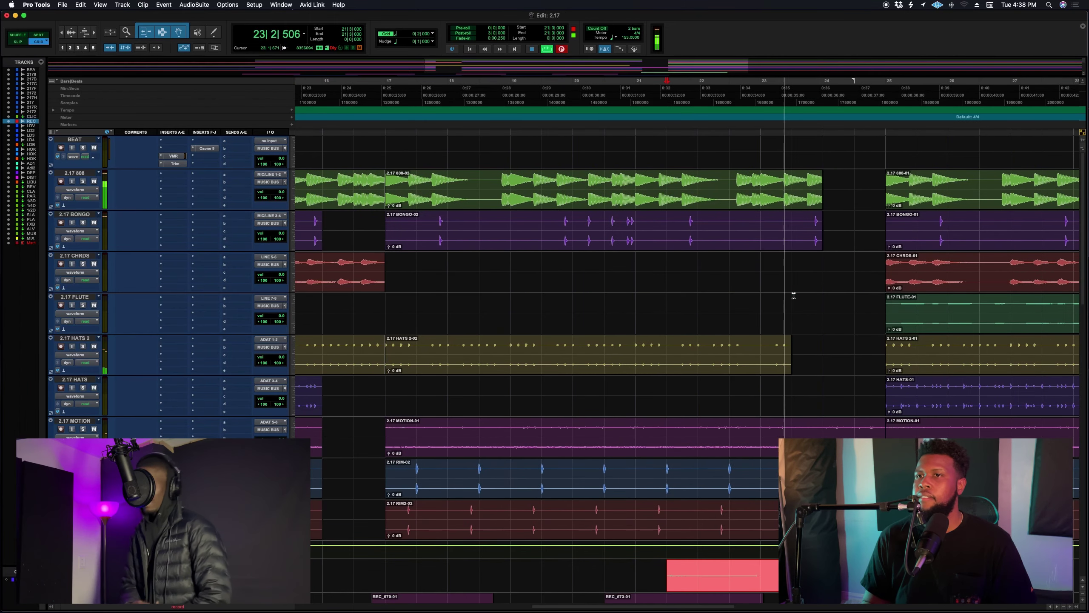
- Set the grid to 1/8 note and copy the first eighth-note slice of the bar 25 CHRDS clip back to bar 24|4
{"action": "left_click", "coordinate": [399, 37]}
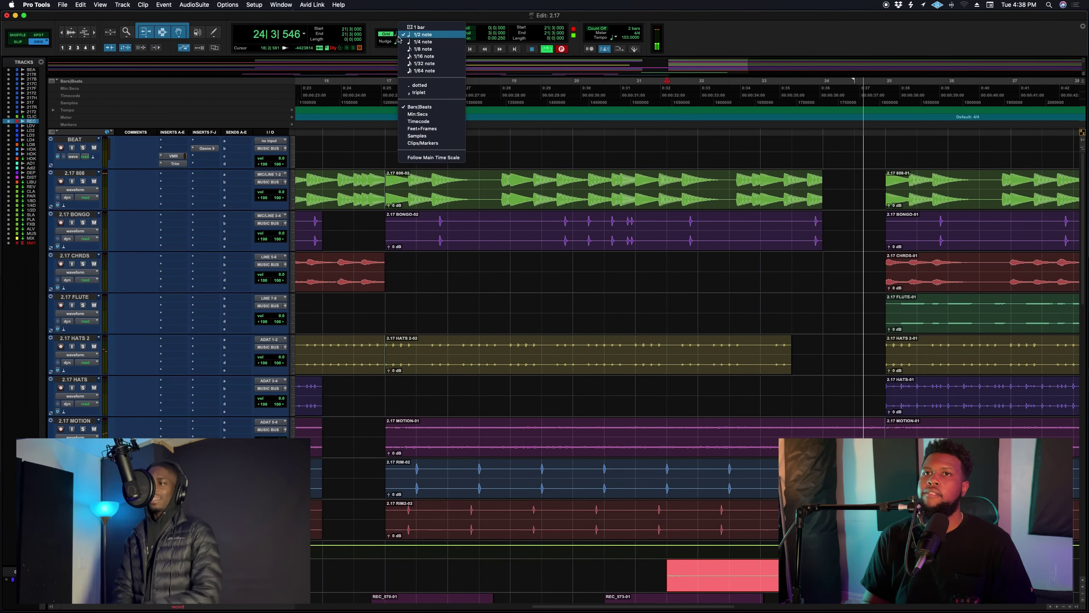
{"action": "left_click", "coordinate": [419, 50]}
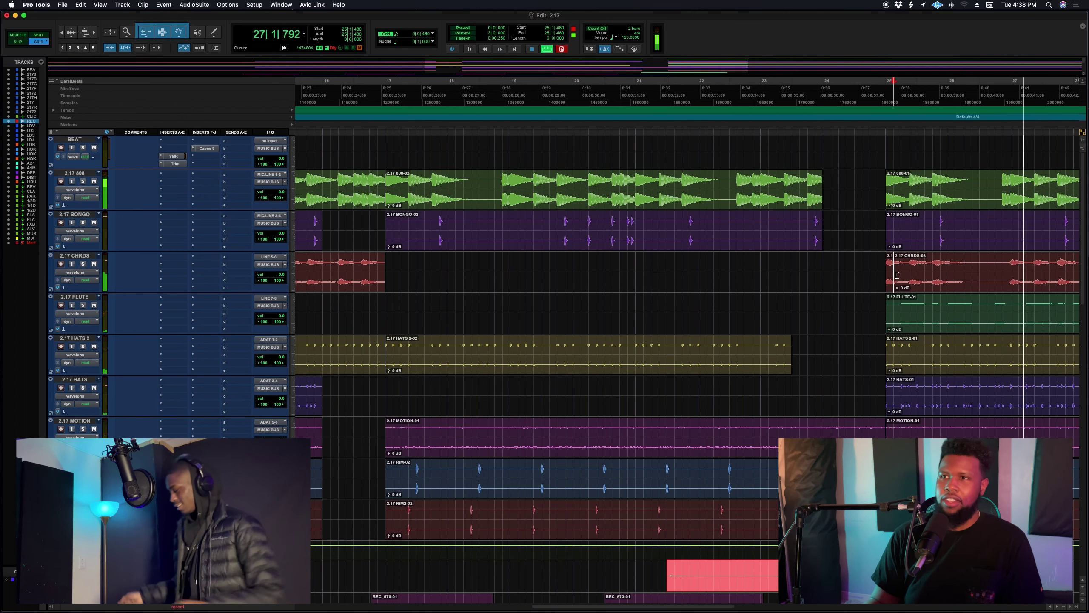
{"action": "key", "text": "space"}
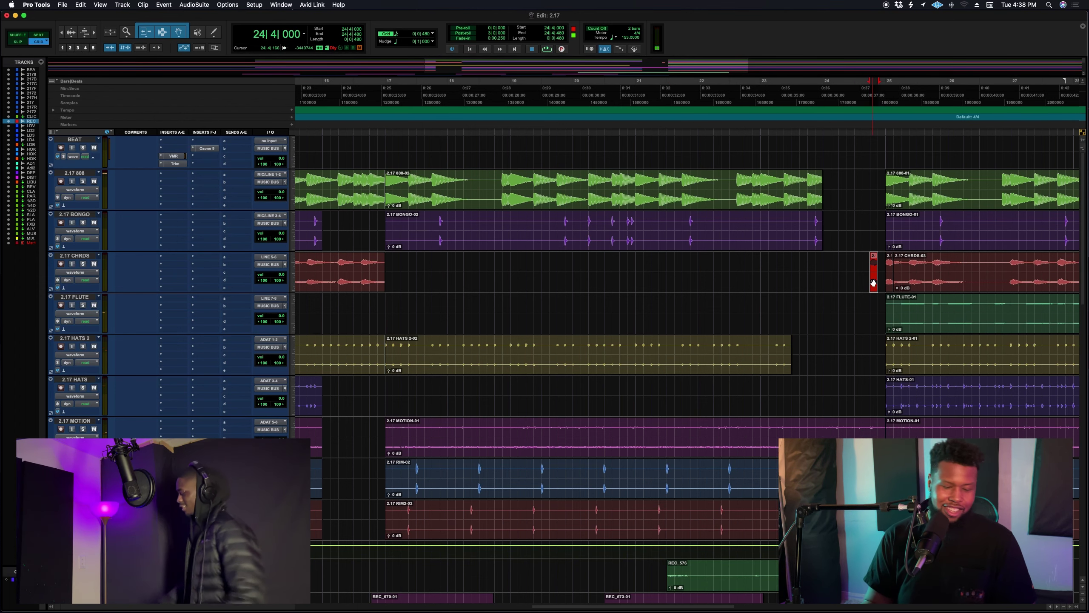
- Move the new take from REC to LD VOX with its start trimmed to about bar 24|4
{"action": "key", "text": "space"}
{"action": "scroll", "coordinate": [793, 262], "scroll_direction": "down", "scroll_amount": 3}
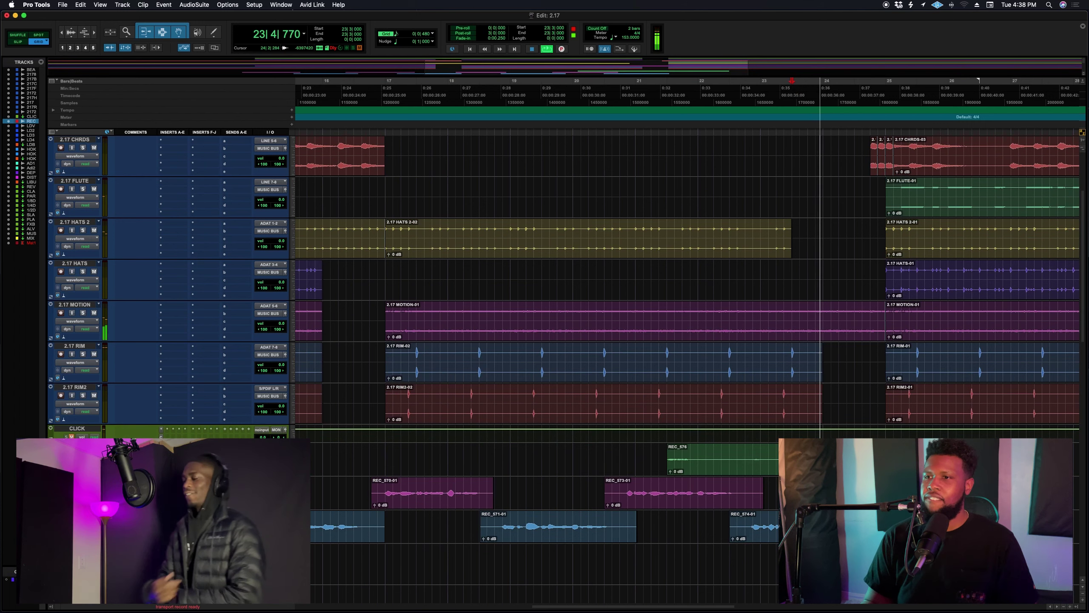
{"action": "key", "text": "super+z"}
{"action": "key", "text": "space"}
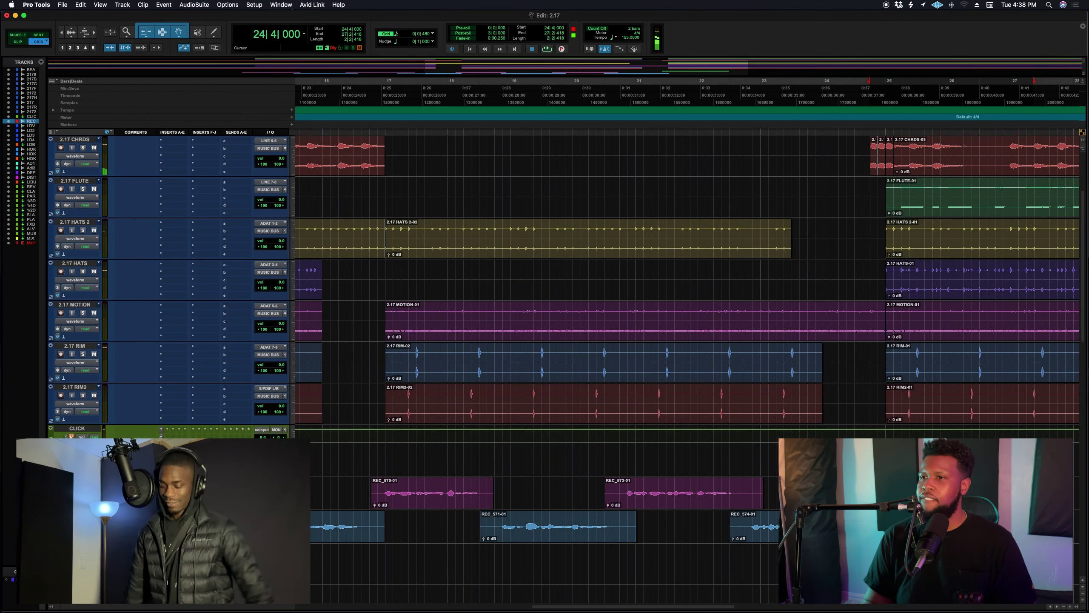
- Cut the 808 clip at 25|1|480, repeat its first eighth-note slice from bar 24|4 up to bar 25, and play it back
{"action": "scroll", "coordinate": [887, 413], "scroll_direction": "up", "scroll_amount": 3}
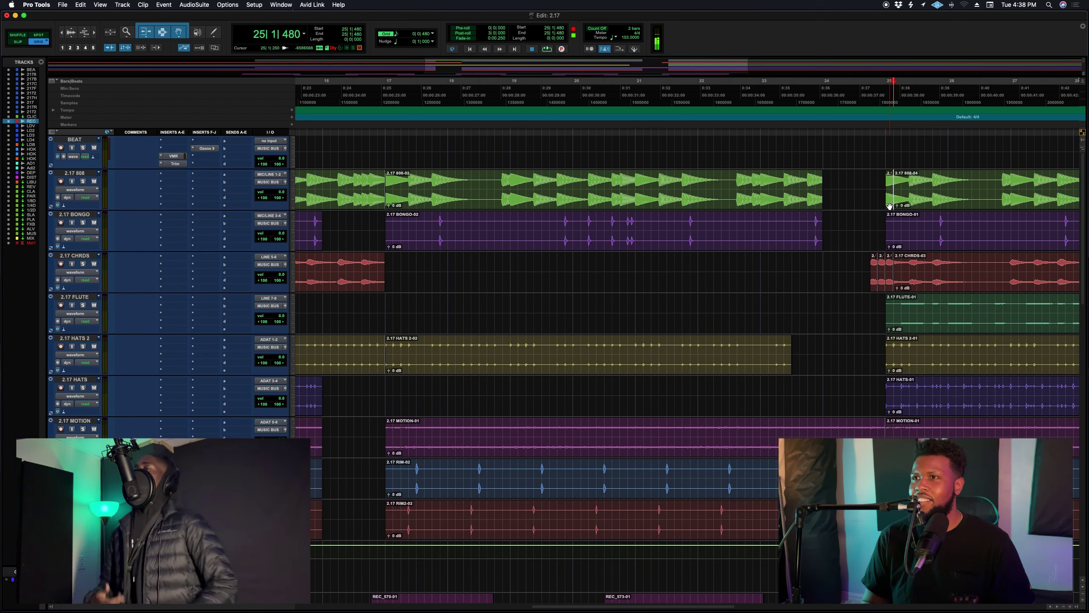
{"action": "left_click_drag", "start_coordinate": [874, 202], "coordinate": [873, 201]}
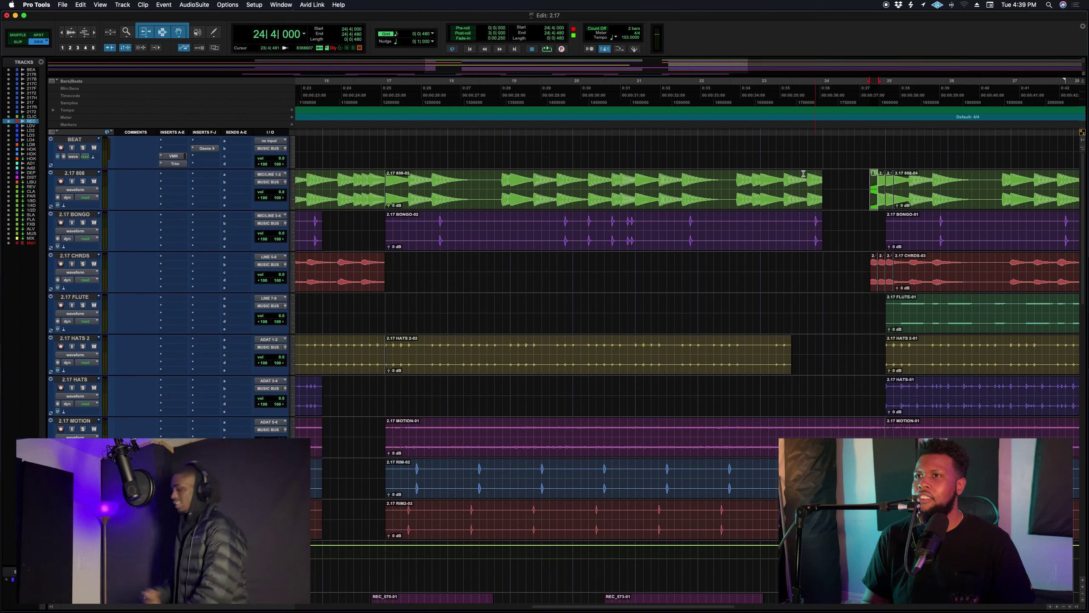
{"action": "key", "text": "space"}
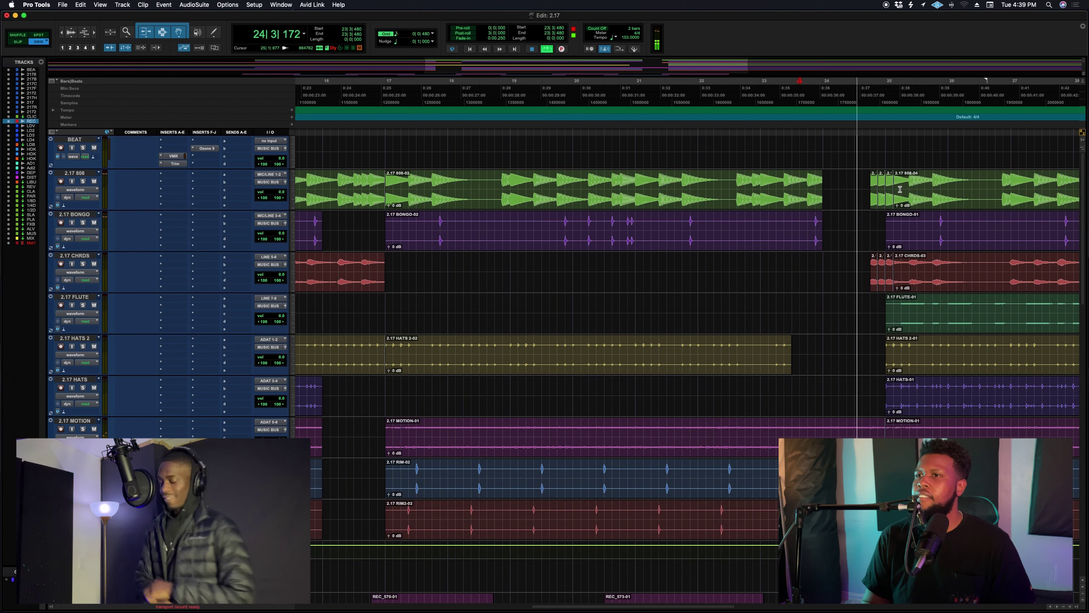
{"action": "left_click_drag", "start_coordinate": [897, 188], "coordinate": [886, 188]}
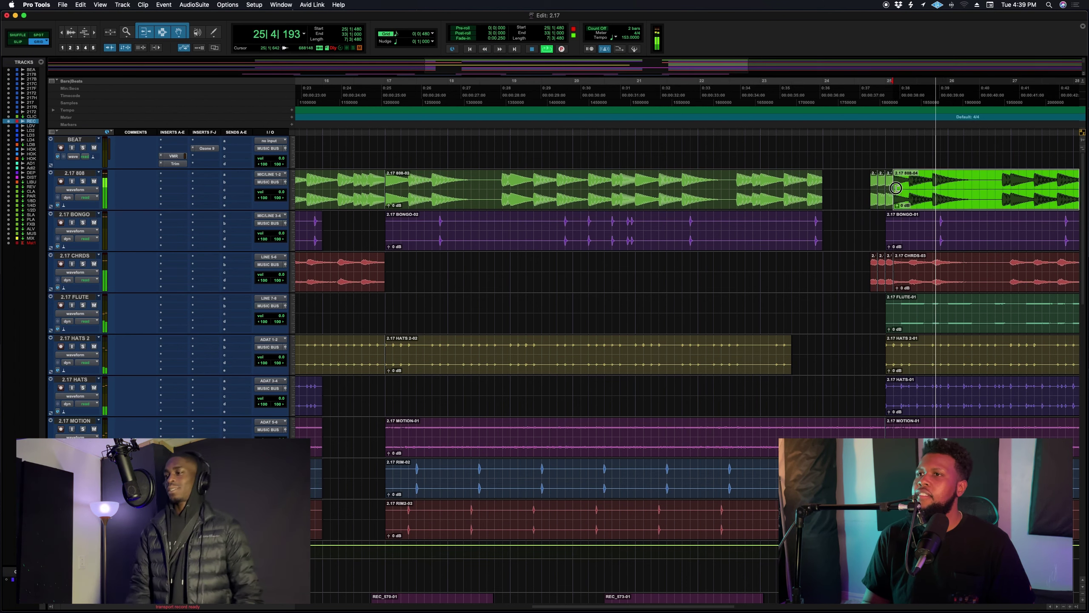
- Restart the recording on REC from bar 25 and trim the end of the bar 25 LD VOX clip to bar 27
{"action": "scroll", "coordinate": [867, 294], "scroll_direction": "down", "scroll_amount": 5}
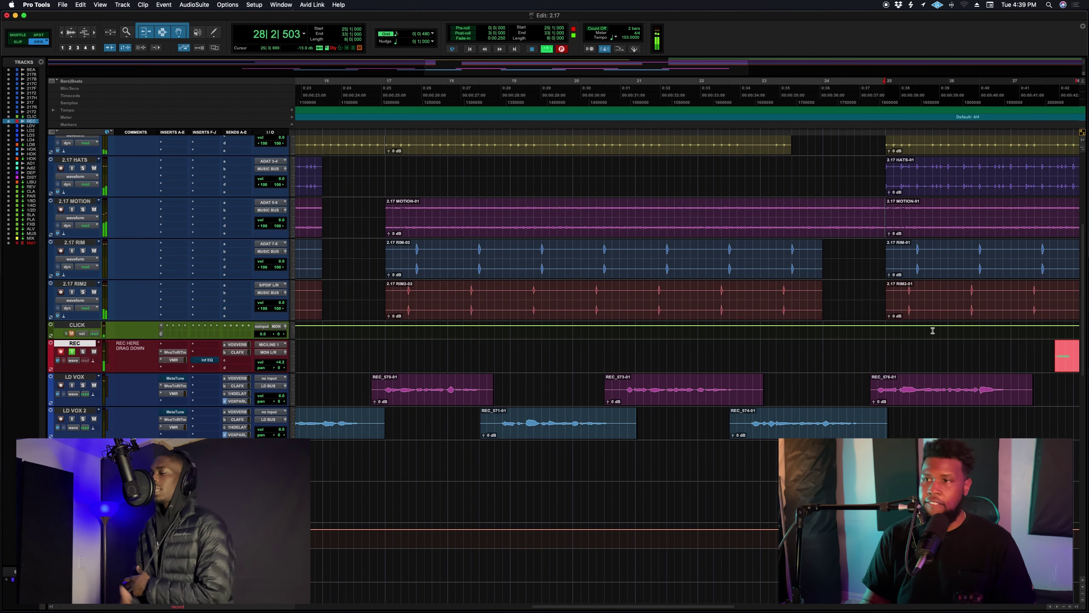
{"action": "key", "text": "space"}
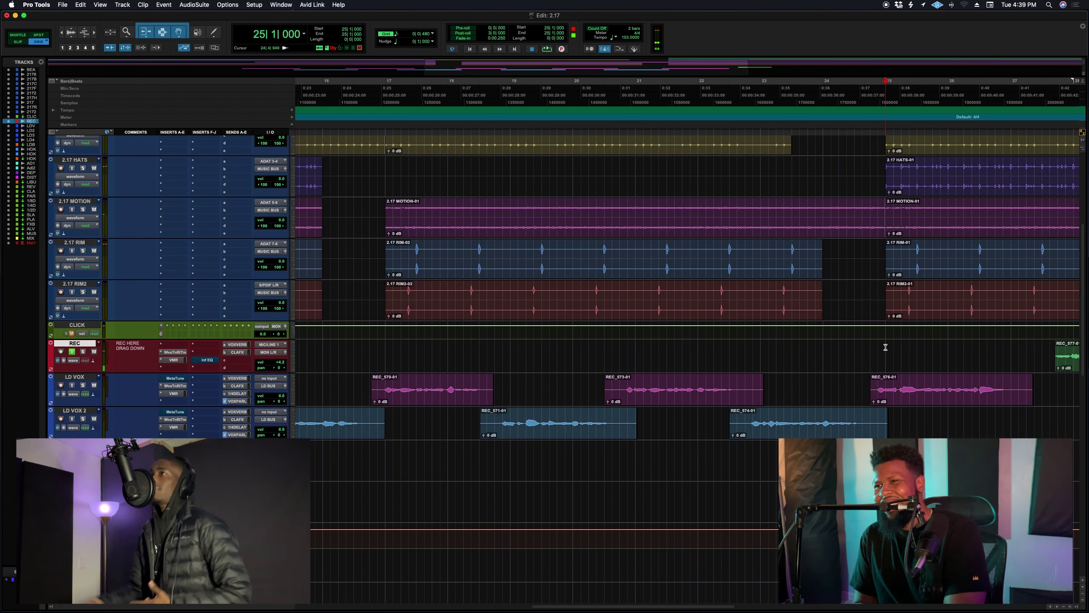
{"action": "key", "text": "space"}
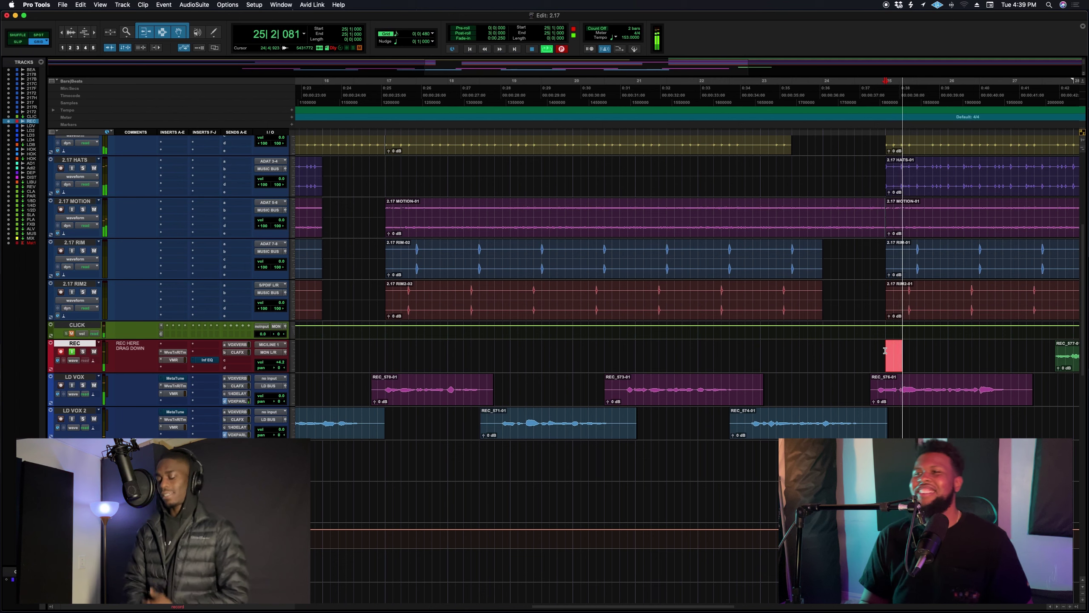
{"action": "key", "text": "s"}
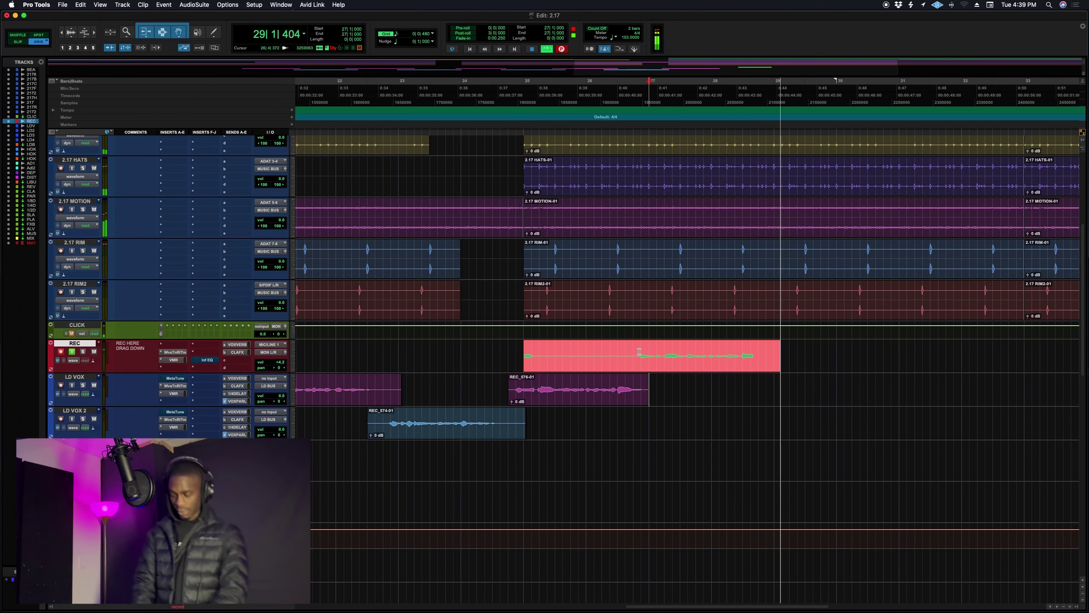
- Stop recording, trim the new take's start to about bar 26|4, move it from REC to LD VOX 2, and resume the transport
{"action": "key", "text": "space"}
{"action": "left_click", "coordinate": [633, 349]}
{"action": "key", "text": "a"}
{"action": "left_click_drag", "start_coordinate": [757, 365], "coordinate": [724, 422]}
{"action": "left_click", "coordinate": [776, 417]}
{"action": "key", "text": "super+space"}
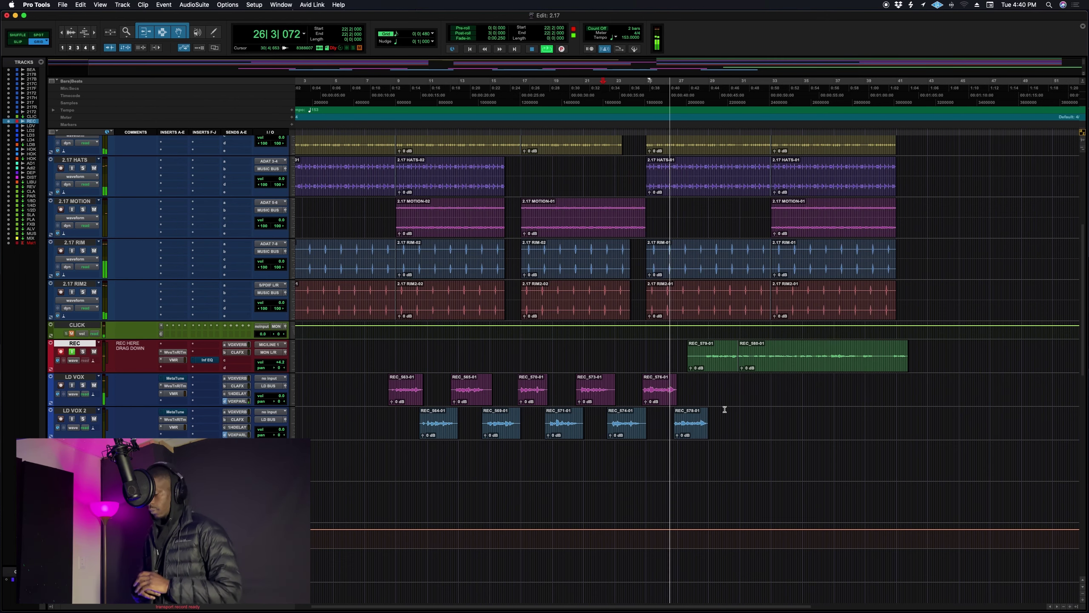
- Select the LD VOX clip starting at bar 24|4, zoom in on it, and punch in a new recording on REC at about bar 28
{"action": "left_click", "coordinate": [654, 402]}
{"action": "key", "text": "t"}
{"action": "key", "text": "t"}
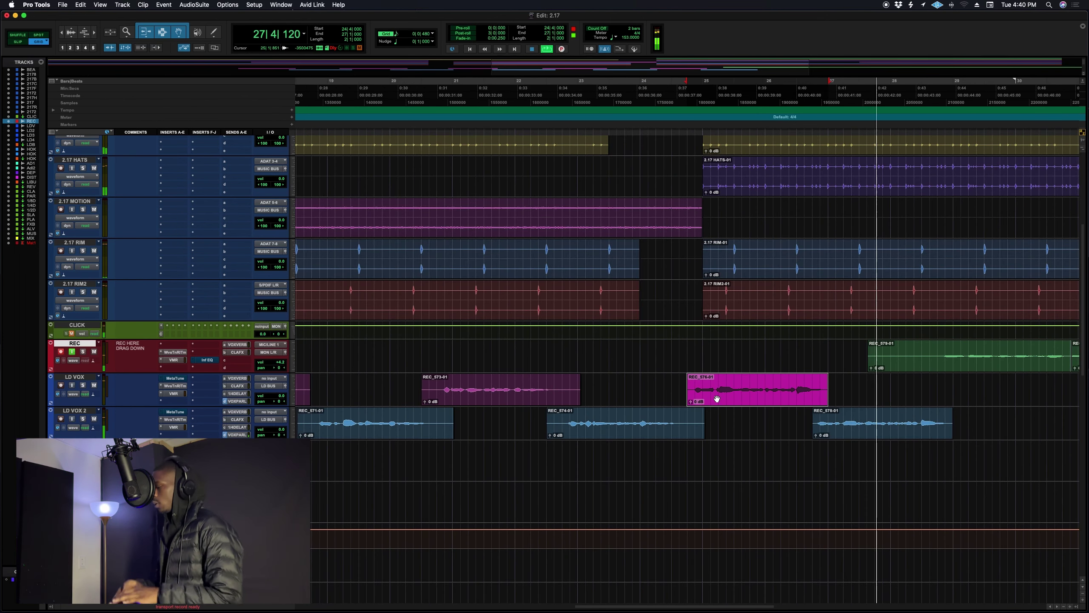
{"action": "key", "text": "3"}
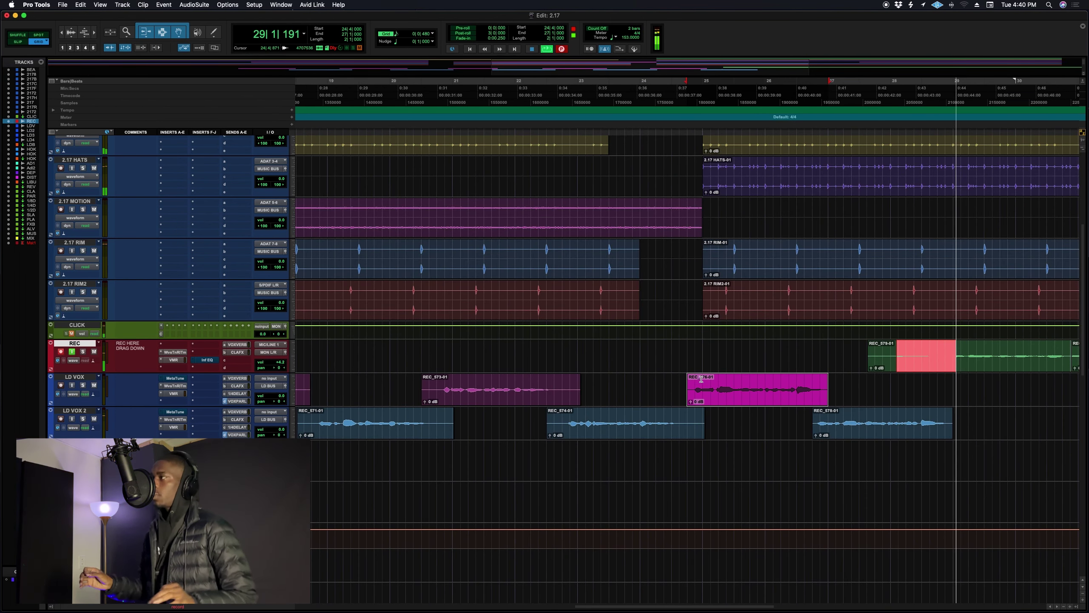
{"action": "left_click_drag", "start_coordinate": [697, 381], "coordinate": [696, 385]}
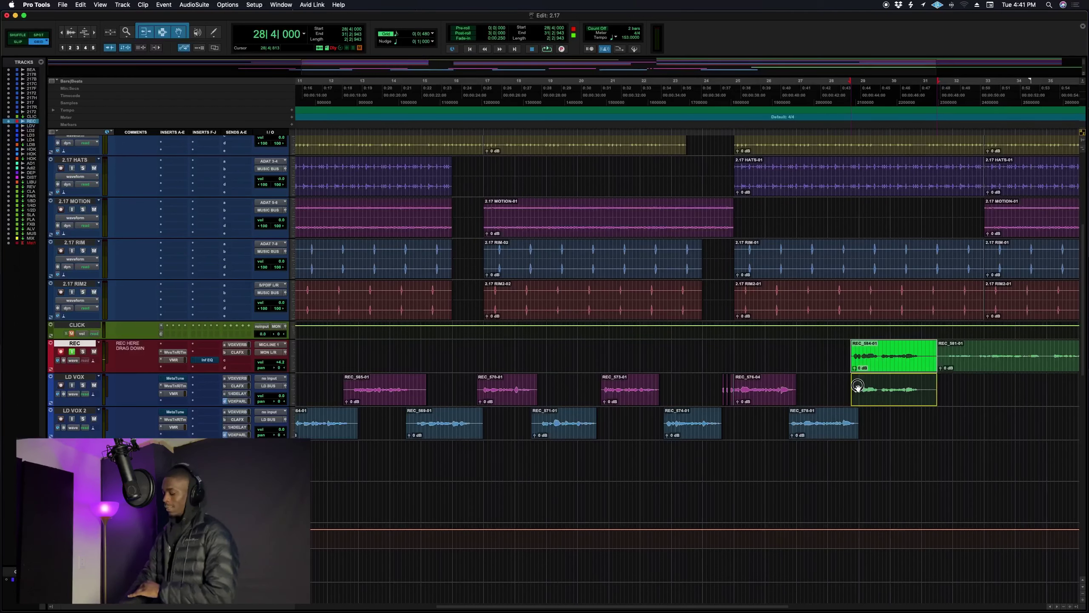
- Move the new take from REC to LD VOX at bar 28|4 and play back from bar 27
{"action": "left_click_drag", "start_coordinate": [857, 386], "coordinate": [857, 386]}
{"action": "left_click", "coordinate": [796, 350]}
{"action": "key", "text": "space"}
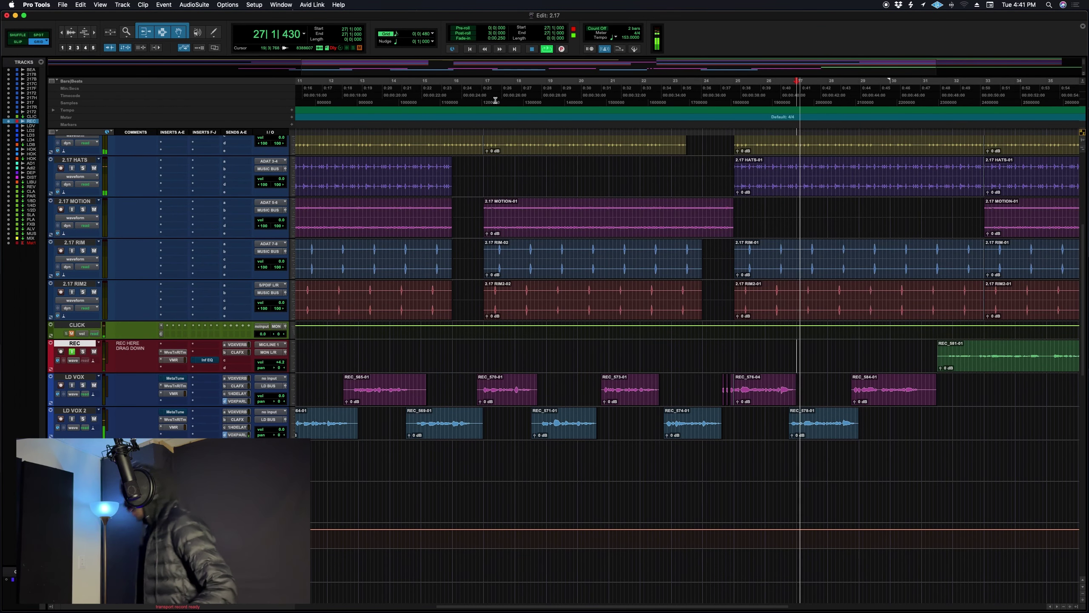
- Set the grid to 1/2 note and trim the end of the last LD VOX clip to bar 31
{"action": "left_click", "coordinate": [400, 33]}
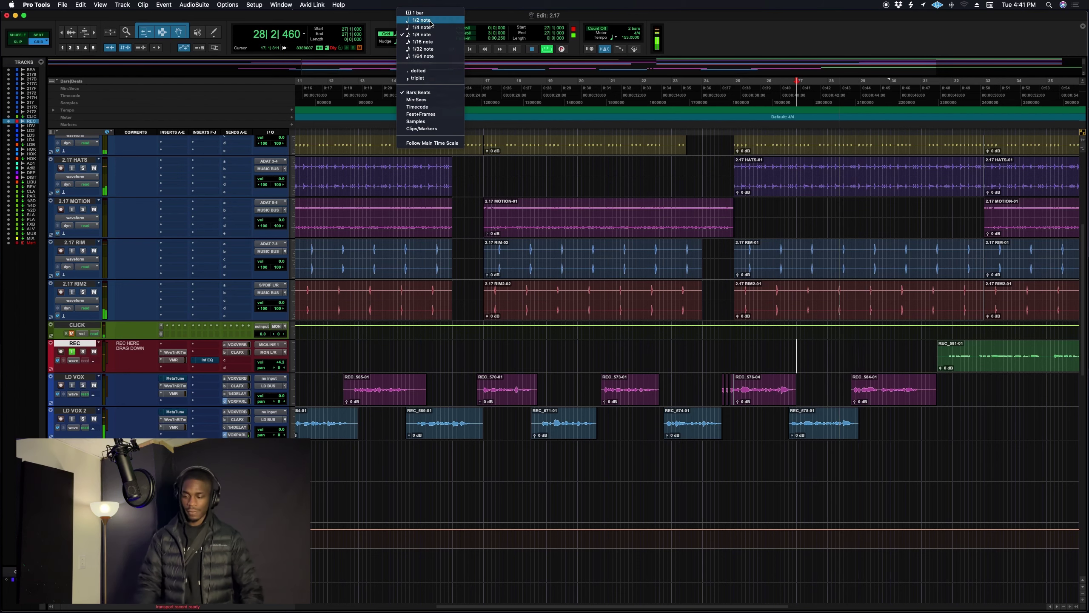
{"action": "left_click", "coordinate": [418, 19]}
{"action": "left_click", "coordinate": [922, 384]}
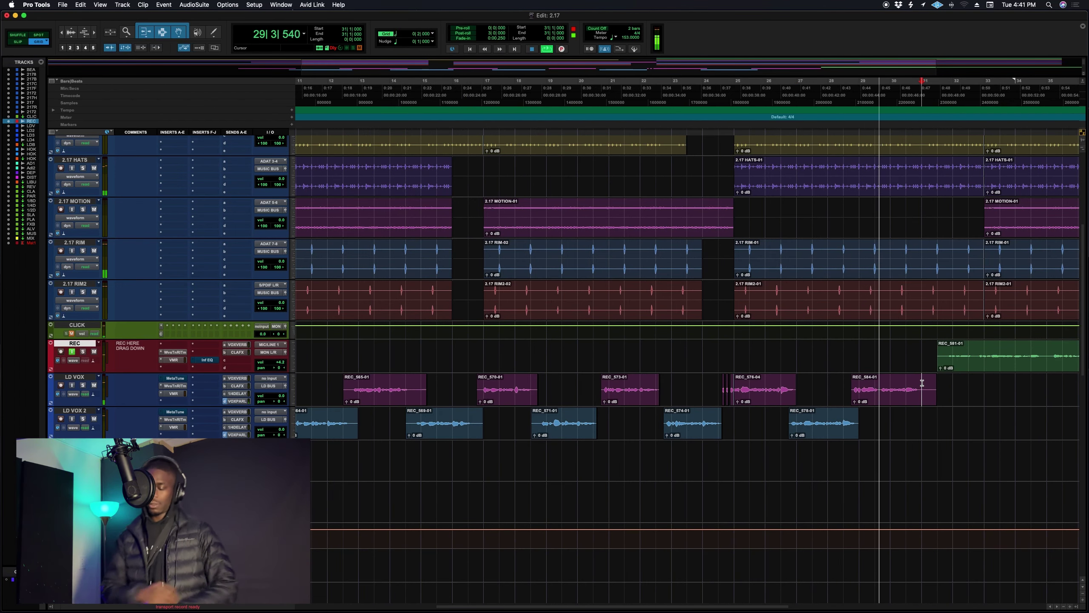
{"action": "key", "text": "s"}
- Record new takes on REC leading in from bar 28, and move the chosen take to LD VOX 2 starting at bar 30|3
{"action": "left_click", "coordinate": [836, 343]}
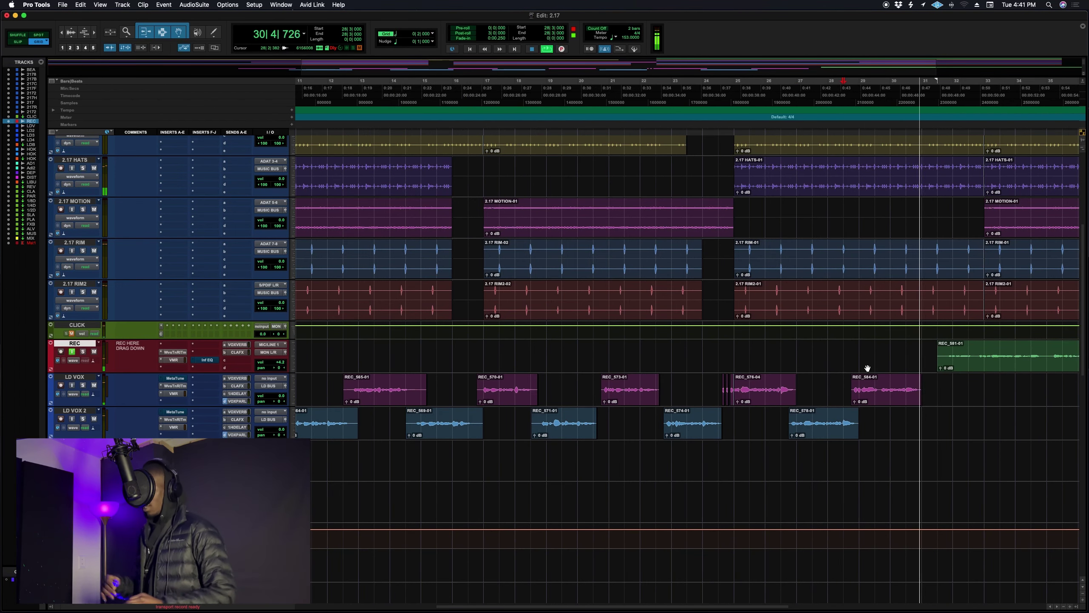
{"action": "key", "text": "super+space"}
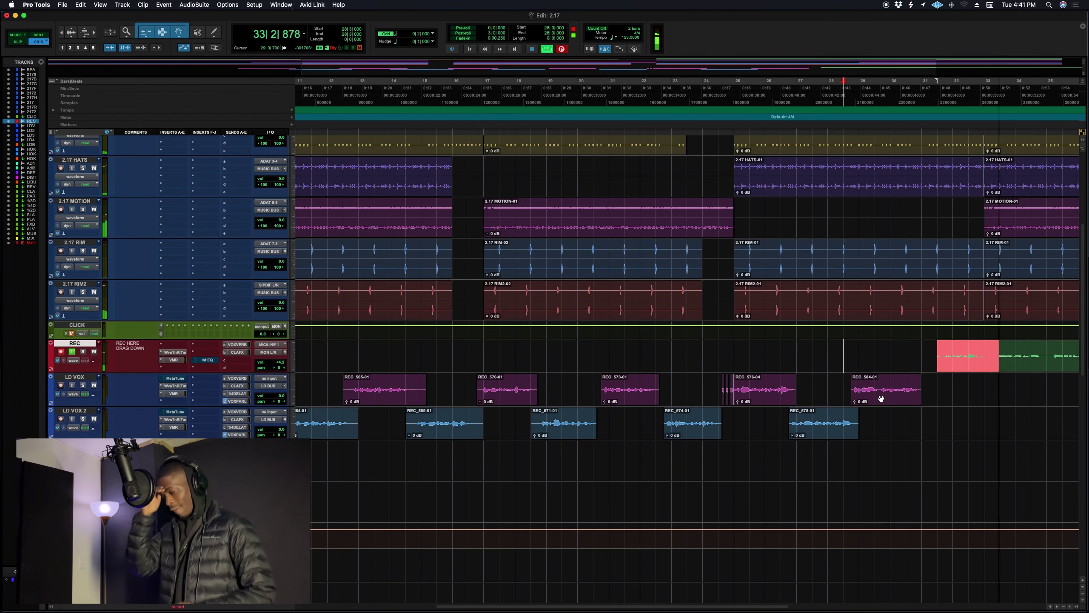
{"action": "key", "text": "F12"}
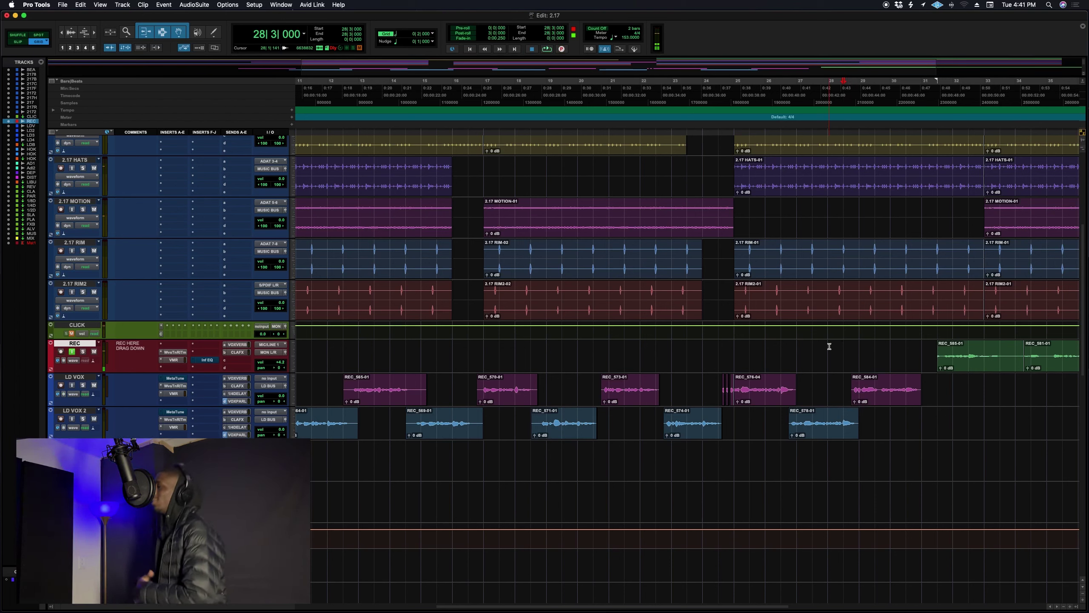
{"action": "key", "text": "space"}
{"action": "key", "text": "F12"}
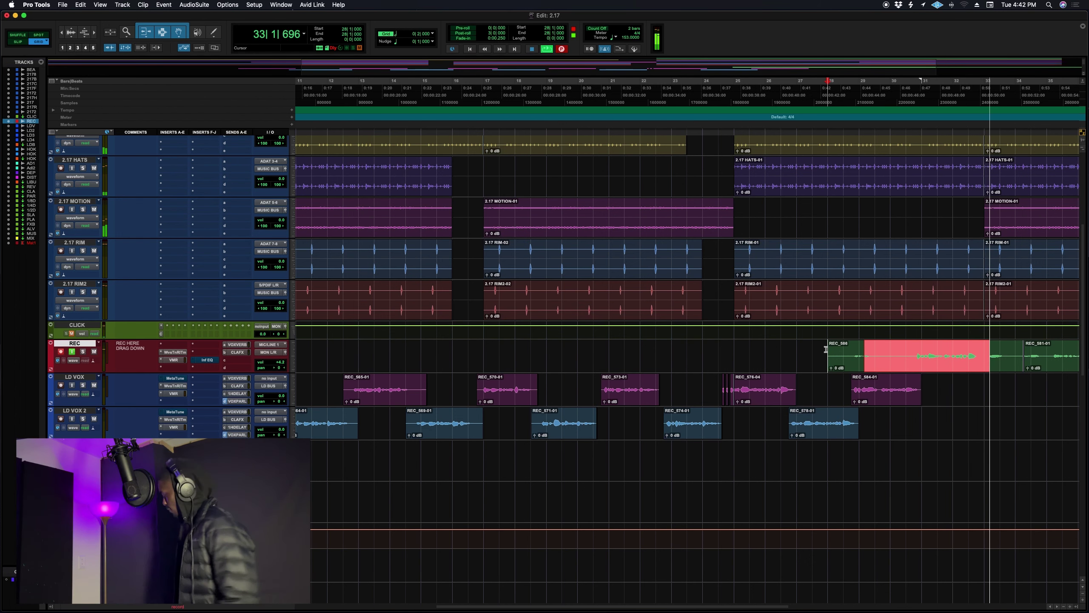
{"action": "key", "text": "space"}
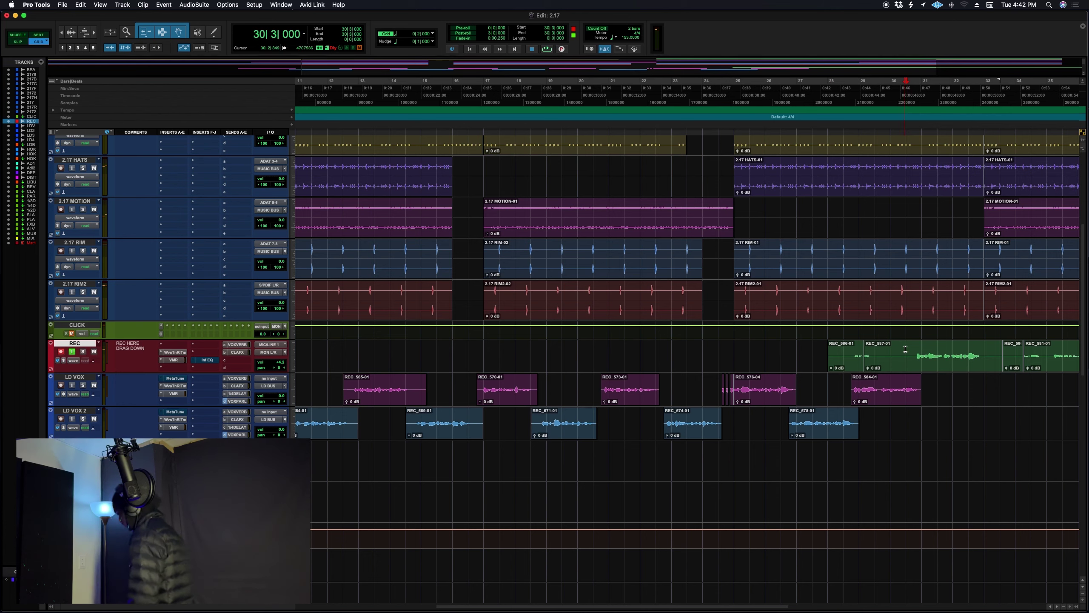
{"action": "left_click_drag", "start_coordinate": [925, 362], "coordinate": [919, 413]}
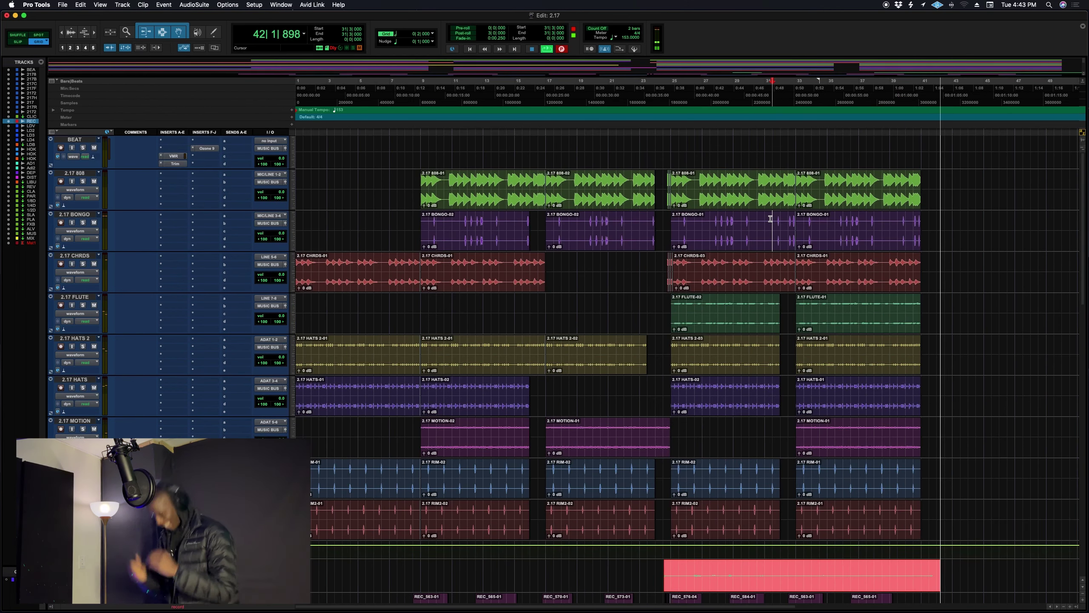
- End the long take on REC and start a new recording from bar 1
{"action": "key", "text": "space"}
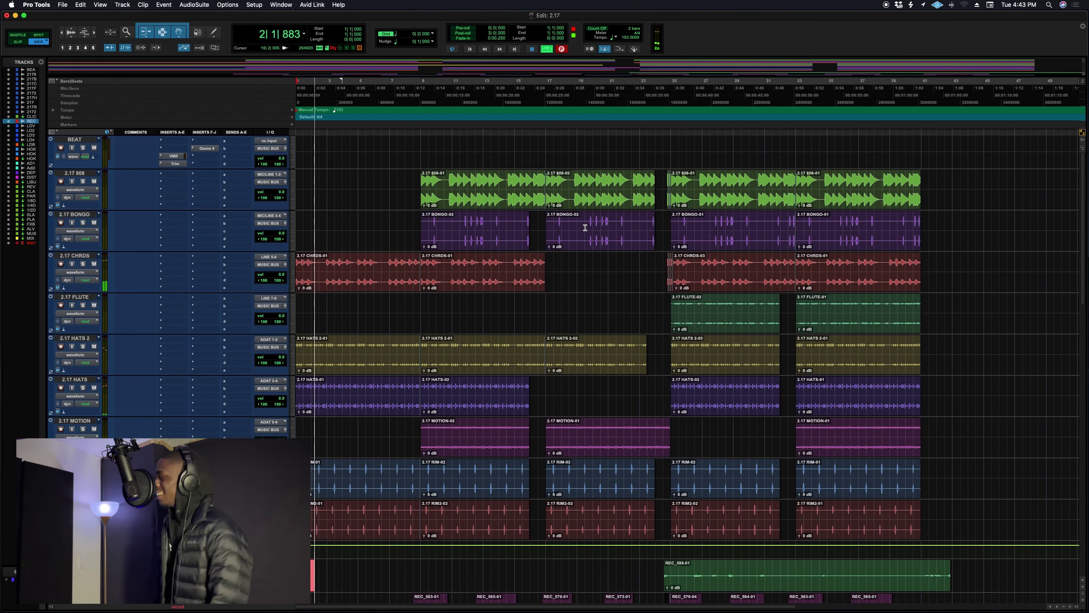
{"action": "scroll", "coordinate": [333, 539], "scroll_direction": "down", "scroll_amount": 7}
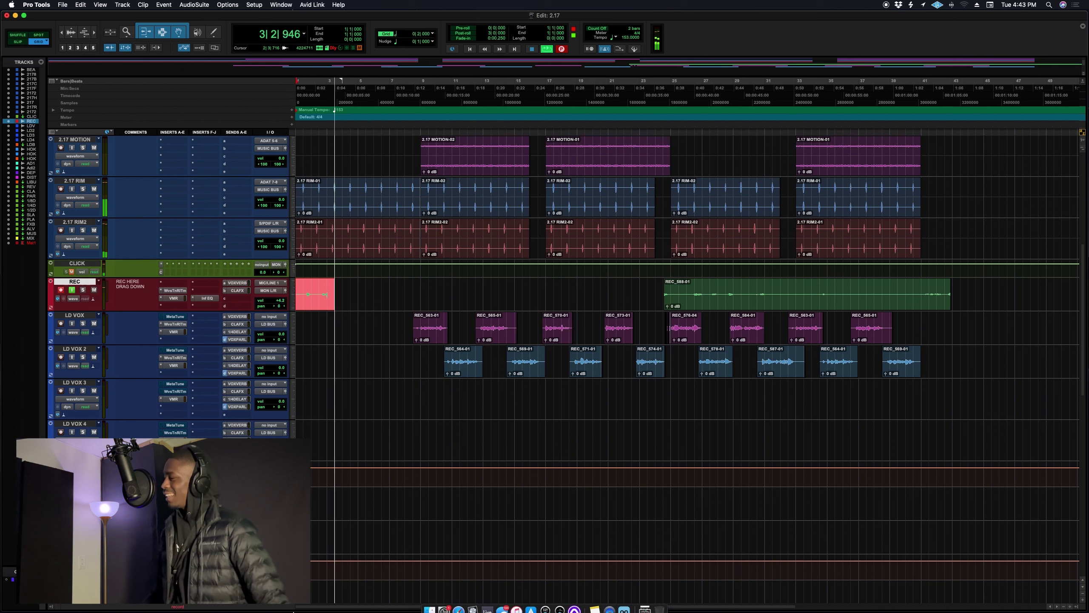
- Switch to Finder, search This Mac for "tag", and select a WAV file among the results
{"action": "left_click", "coordinate": [429, 603]}
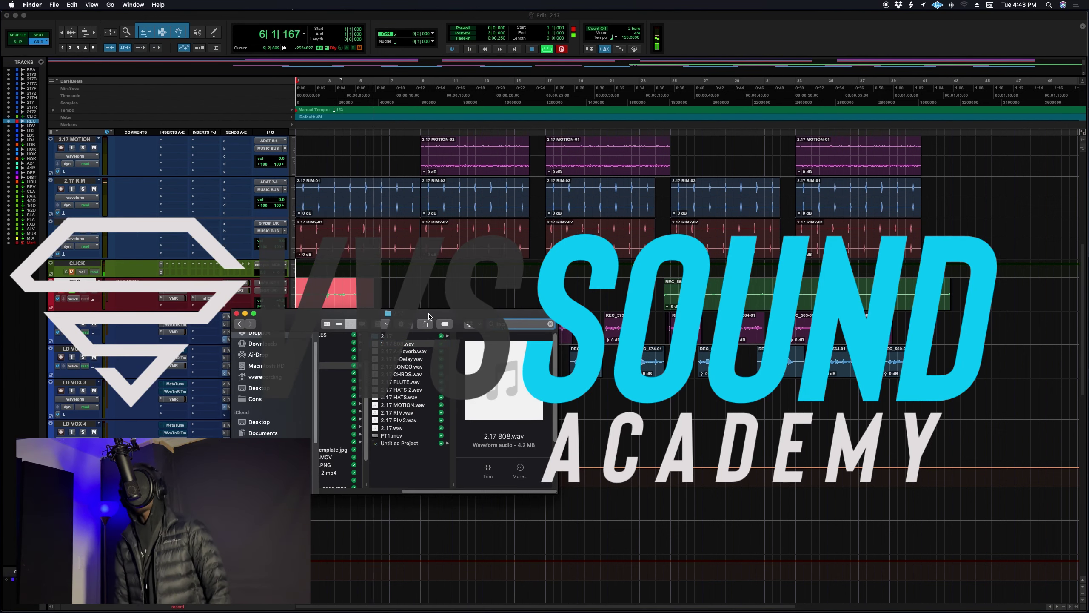
{"action": "left_click_drag", "start_coordinate": [429, 317], "coordinate": [856, 222]}
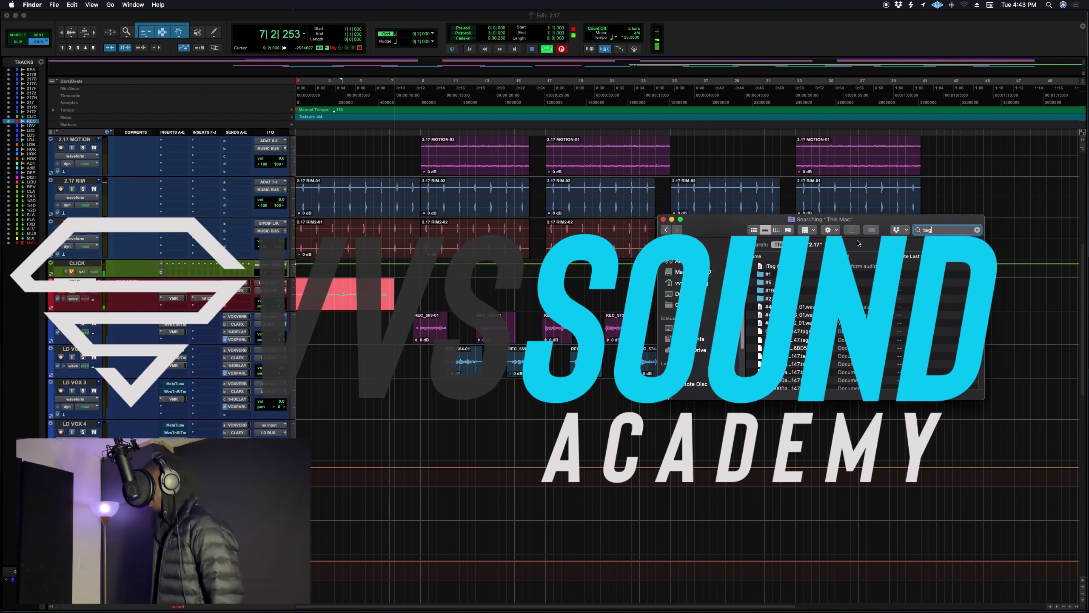
{"action": "scroll", "coordinate": [803, 309], "scroll_direction": "down", "scroll_amount": 5}
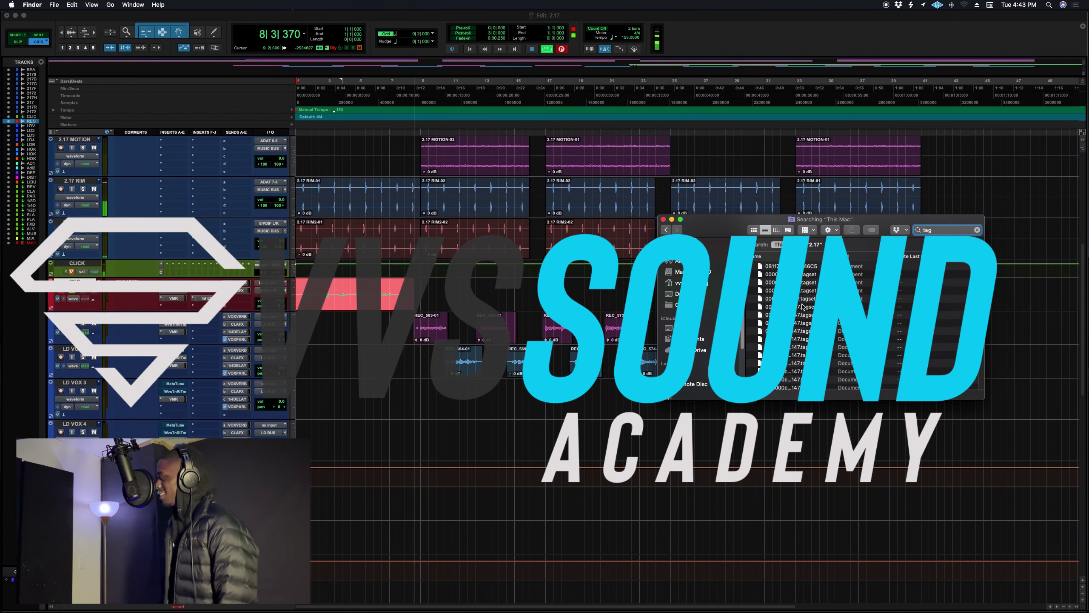
{"action": "scroll", "coordinate": [799, 340], "scroll_direction": "down", "scroll_amount": 5}
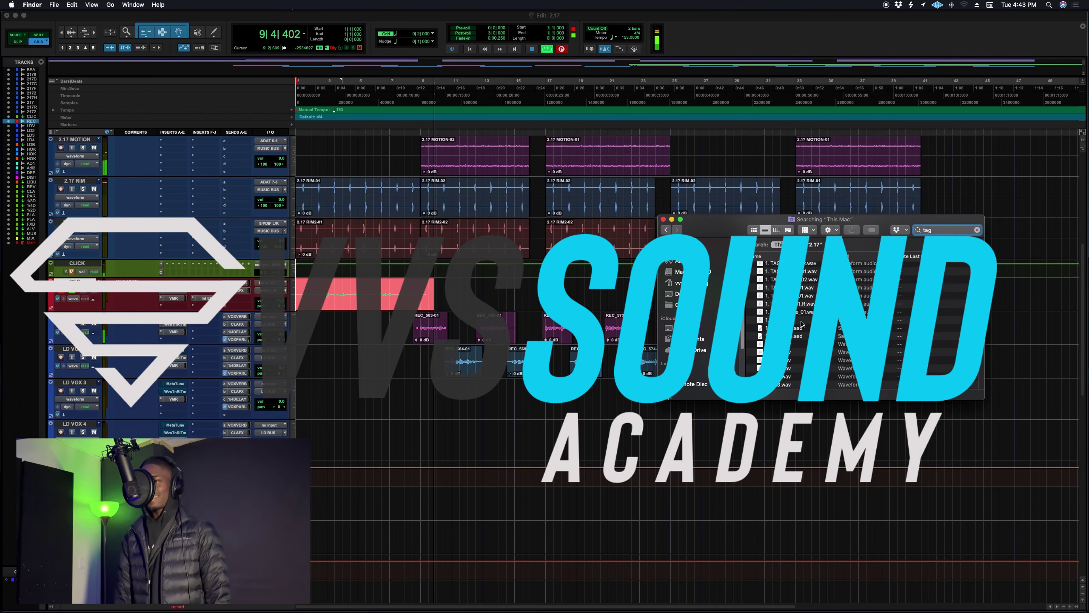
{"action": "scroll", "coordinate": [800, 325], "scroll_direction": "up", "scroll_amount": 5}
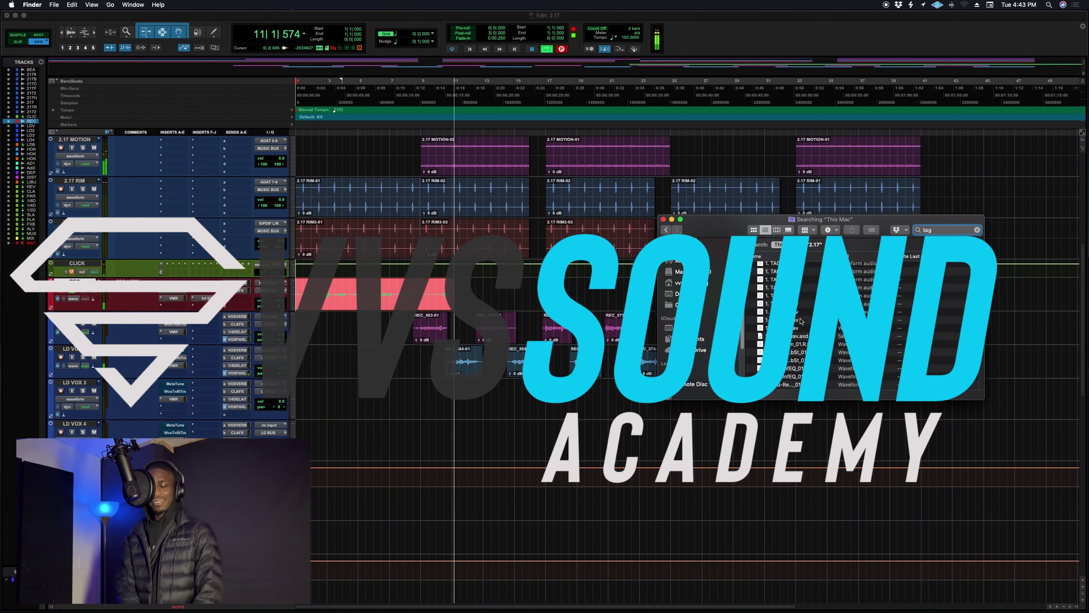
{"action": "left_click", "coordinate": [800, 335]}
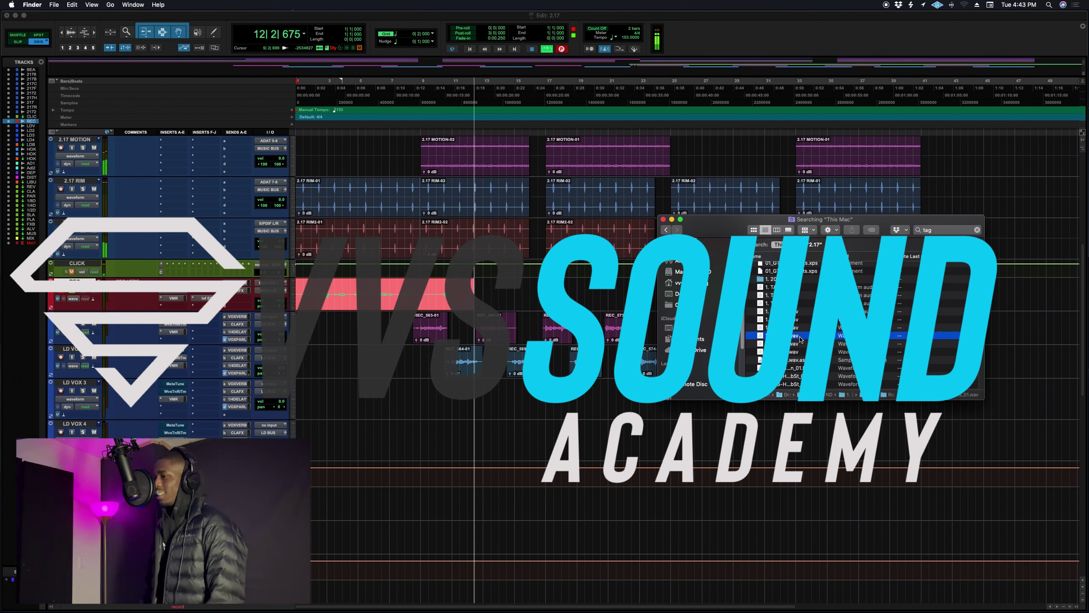